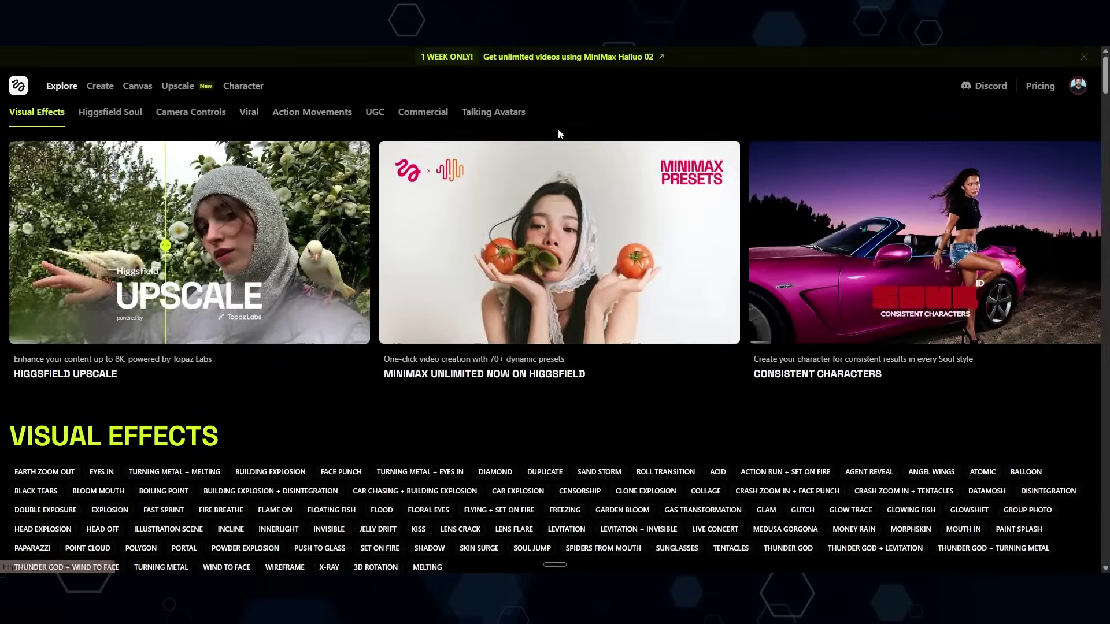
Browse the preset galleries and open the Earth Zoom Out visual effect
scroll(310, 125, "down", 10)
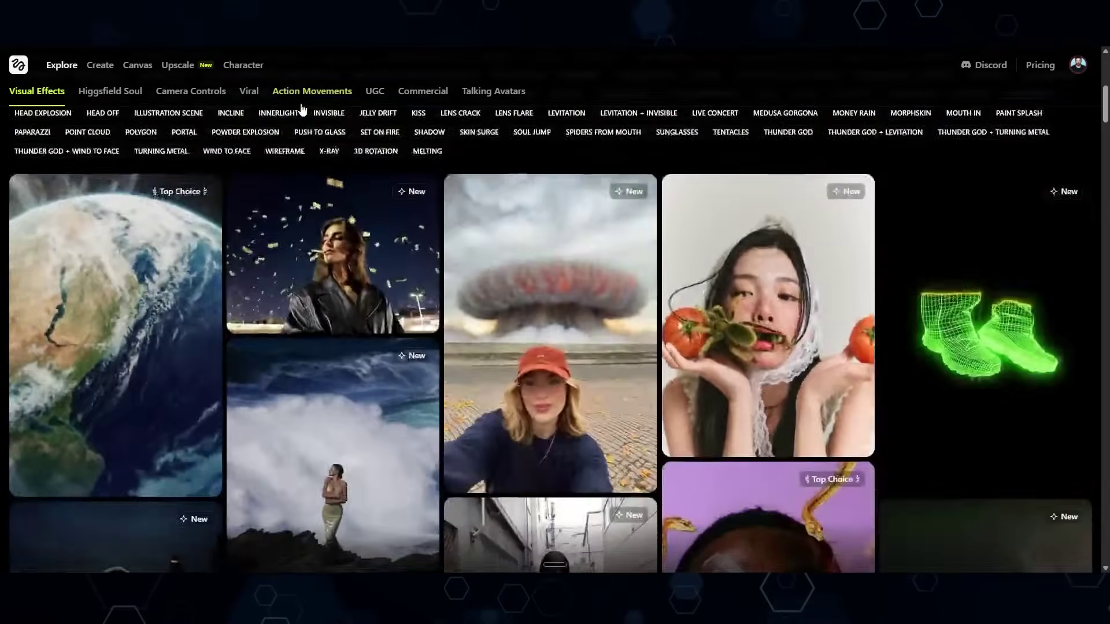
scroll(311, 116, "down", 10)
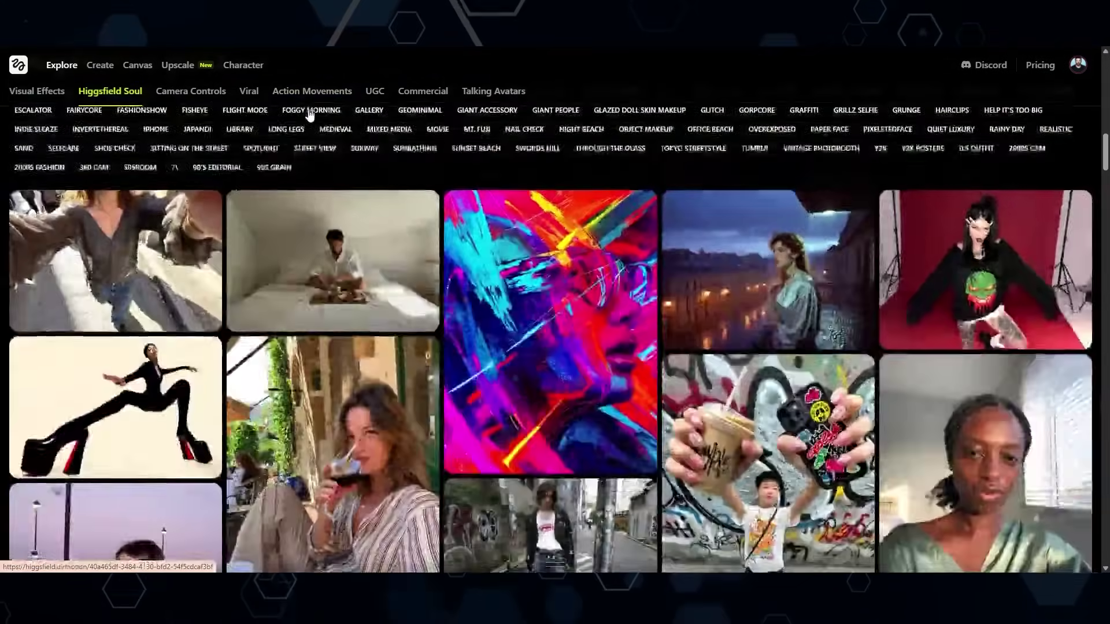
scroll(311, 116, "down", 3)
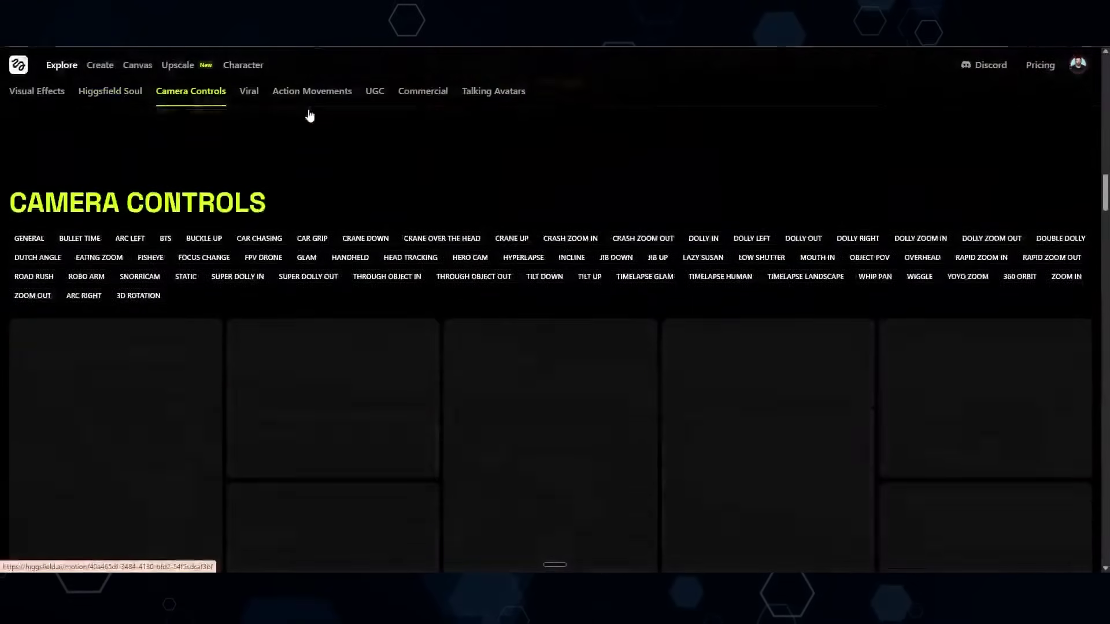
scroll(310, 115, "up", 7)
scroll(319, 257, "up", 10)
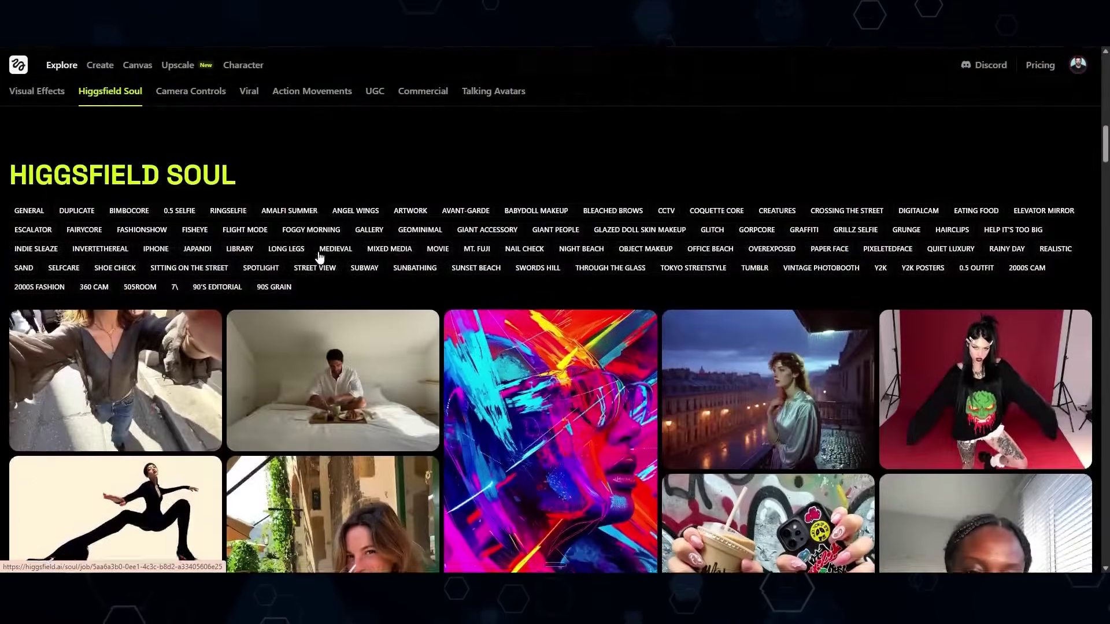
scroll(263, 303, "up", 3)
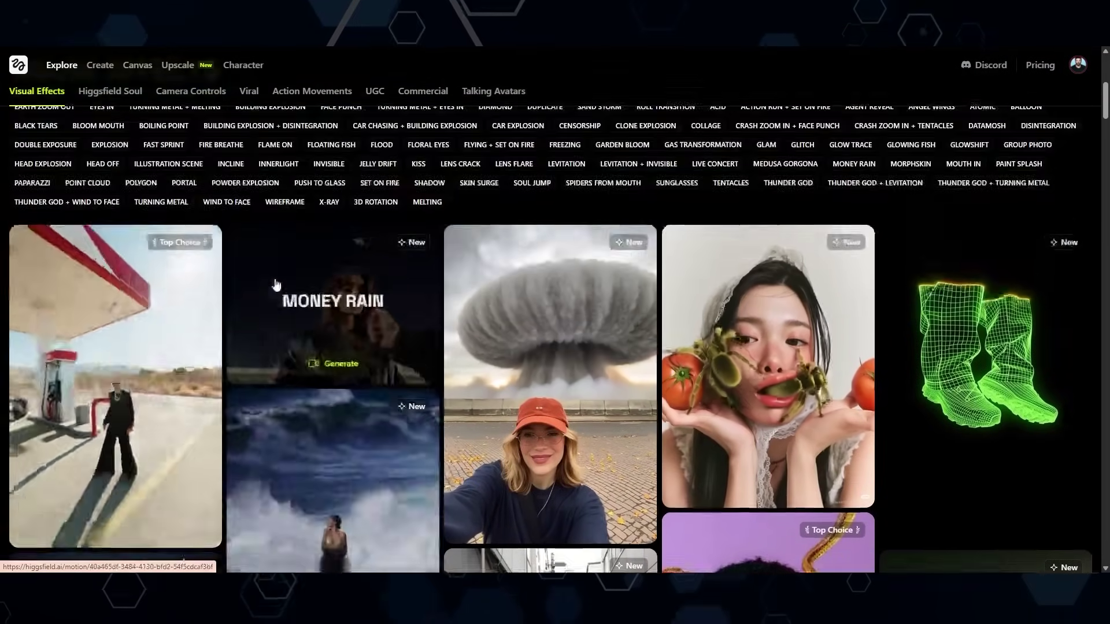
scroll(98, 341, "down", 1)
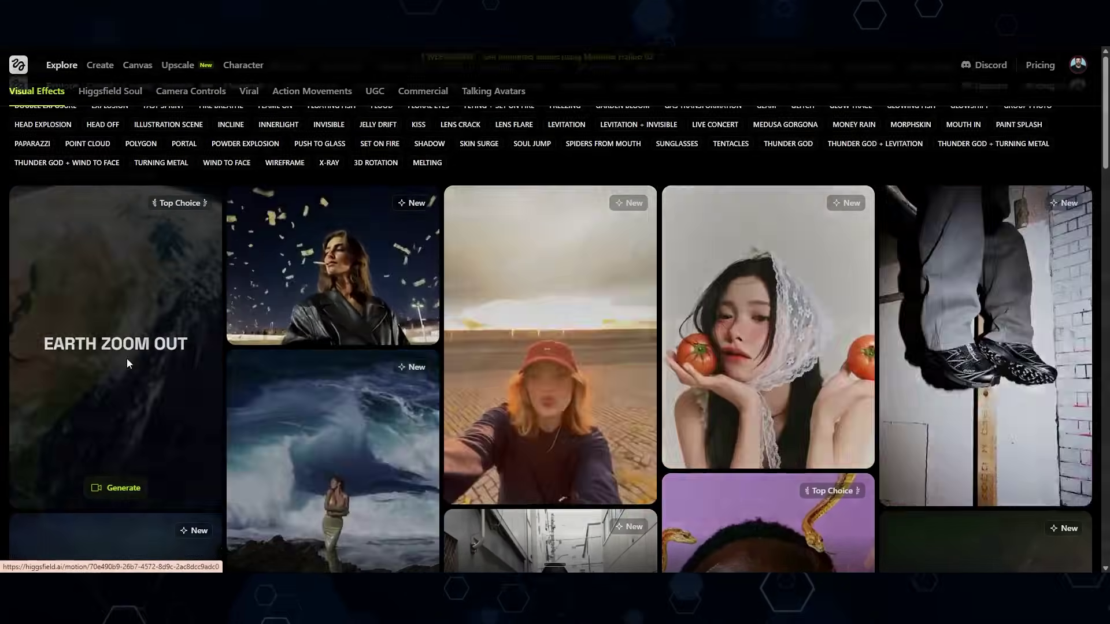
left_click(125, 354)
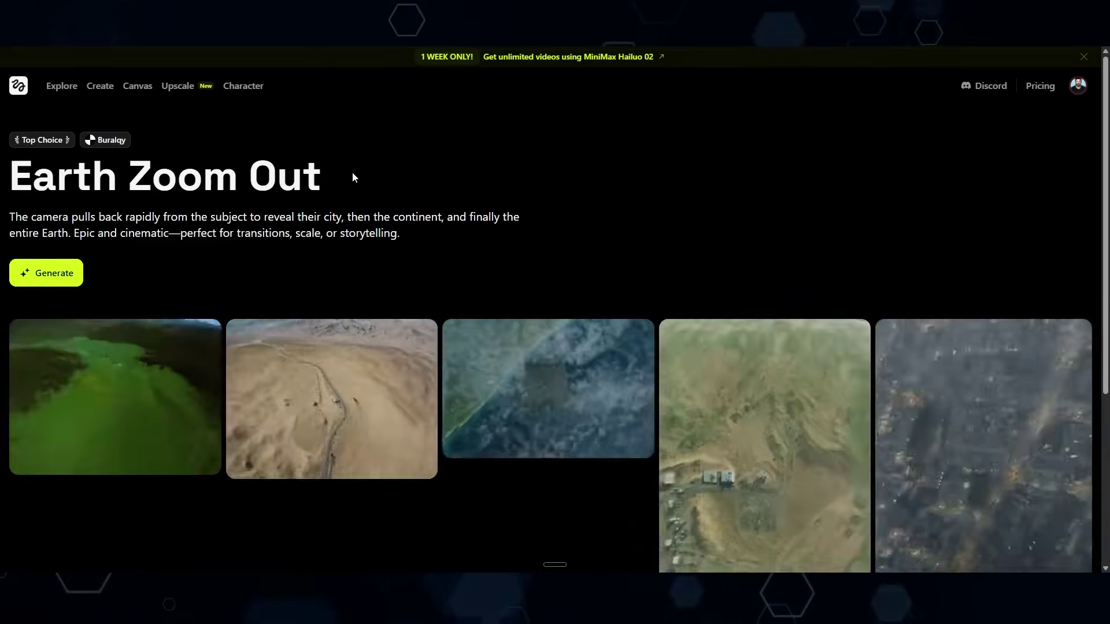
Review the Earth Zoom Out sample clips and start a video generation with this effect
scroll(359, 173, "down", 1)
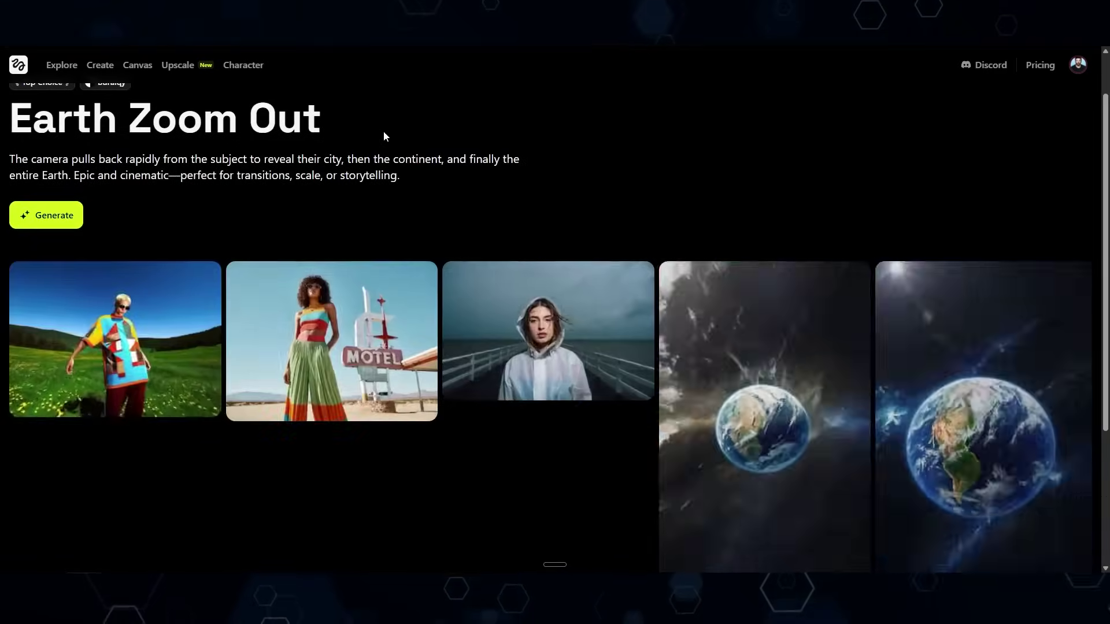
scroll(428, 154, "down", 1)
scroll(425, 154, "down", 2)
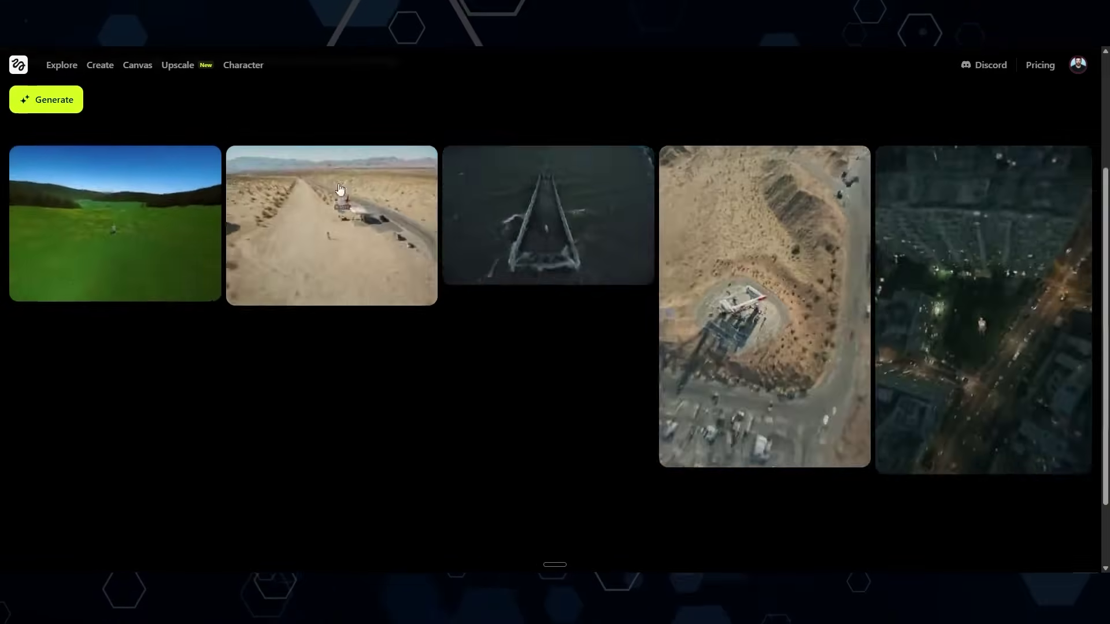
scroll(124, 382, "up", 4)
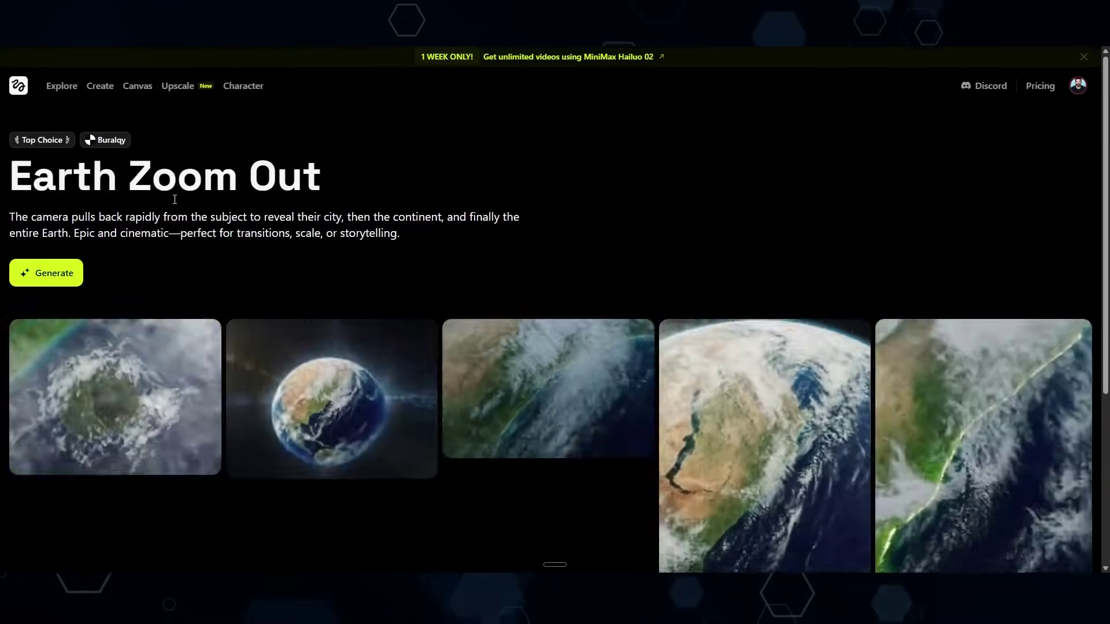
scroll(203, 197, "down", 2)
scroll(64, 211, "up", 1)
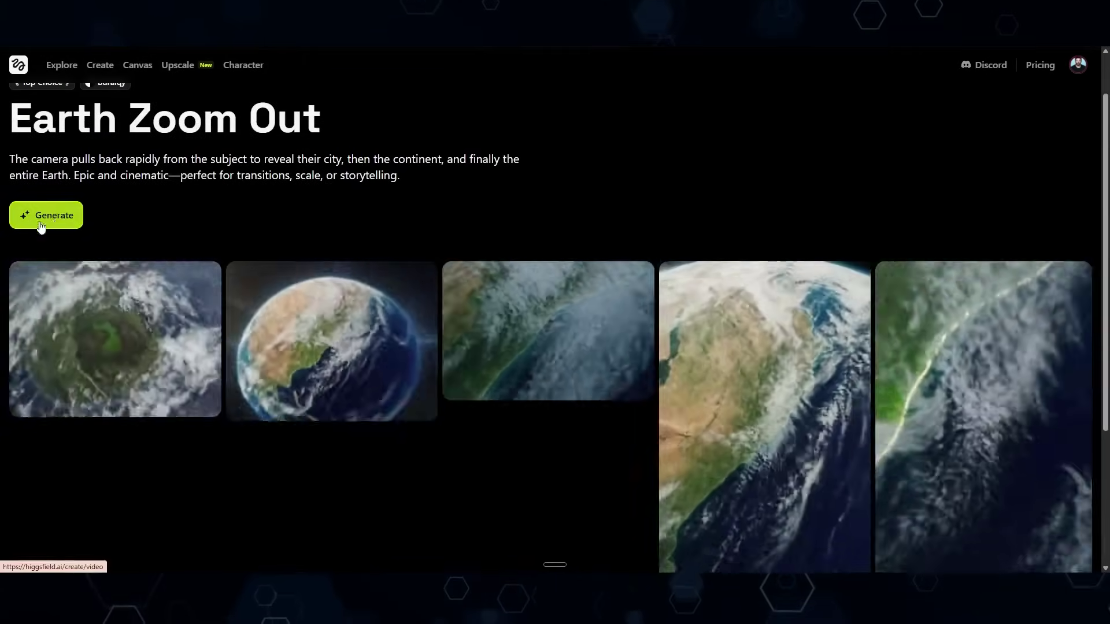
left_click(62, 213)
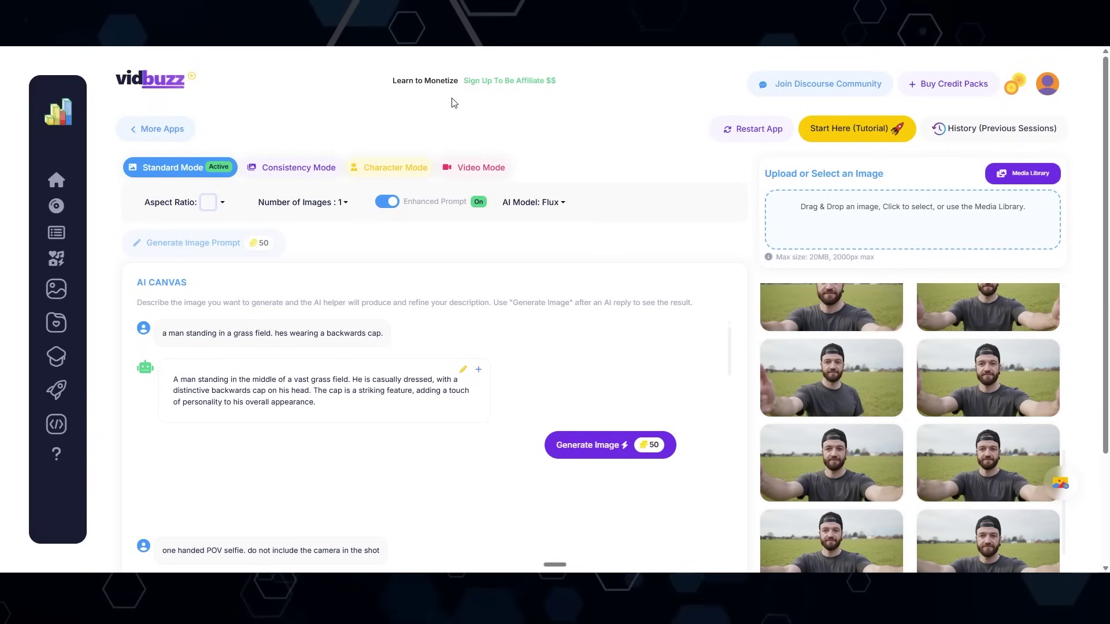
In VidBuzz's AI Canvas, look over the grass-field selfie session and restart the app for a new session
scroll(575, 167, "down", 3)
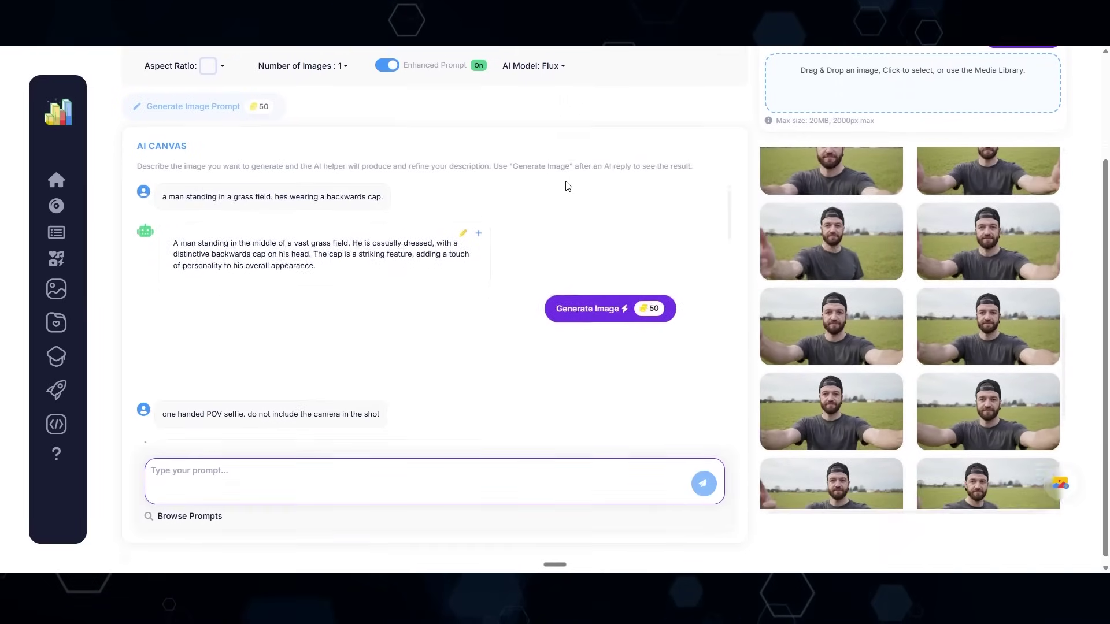
scroll(482, 322, "up", 2)
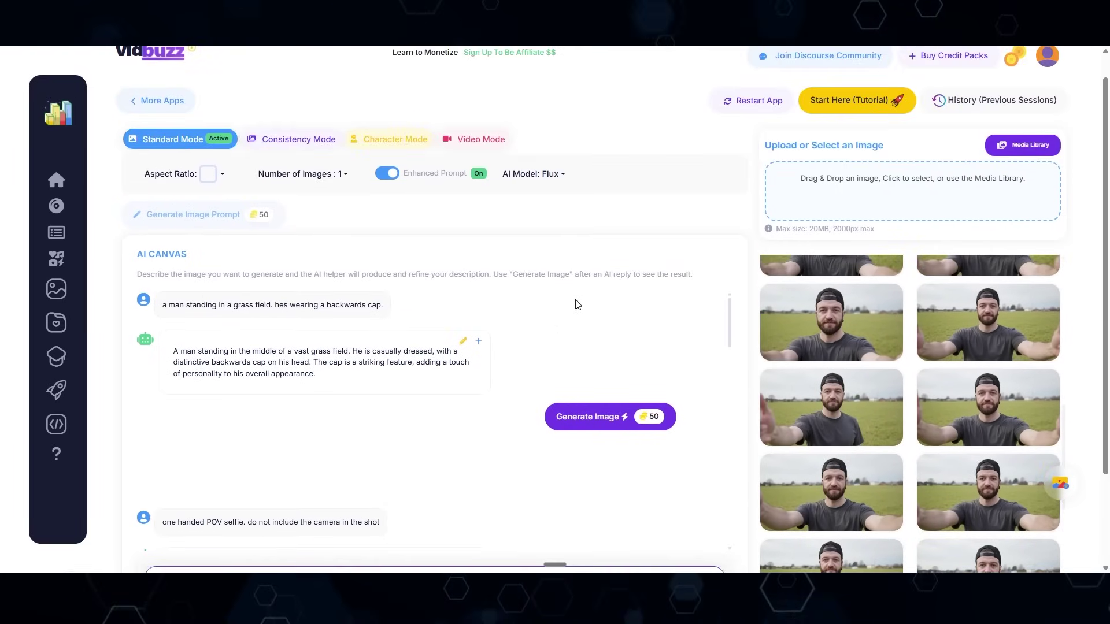
left_click(751, 101)
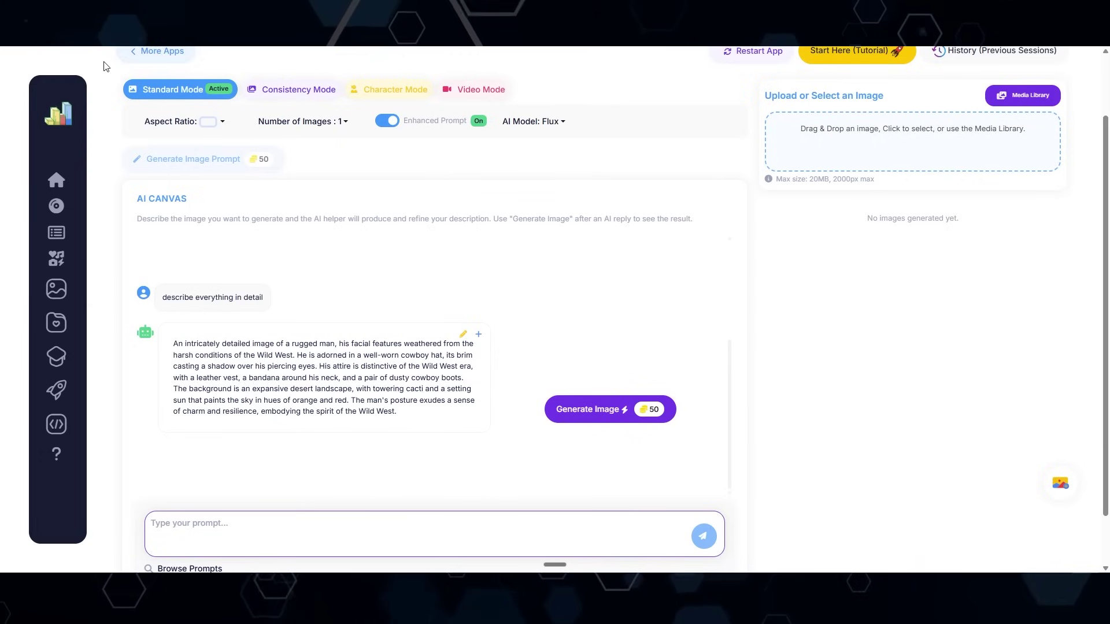
Generate the Wild West cowboy image in Character Mode with the Scotty2 character and view it enlarged
left_click(400, 94)
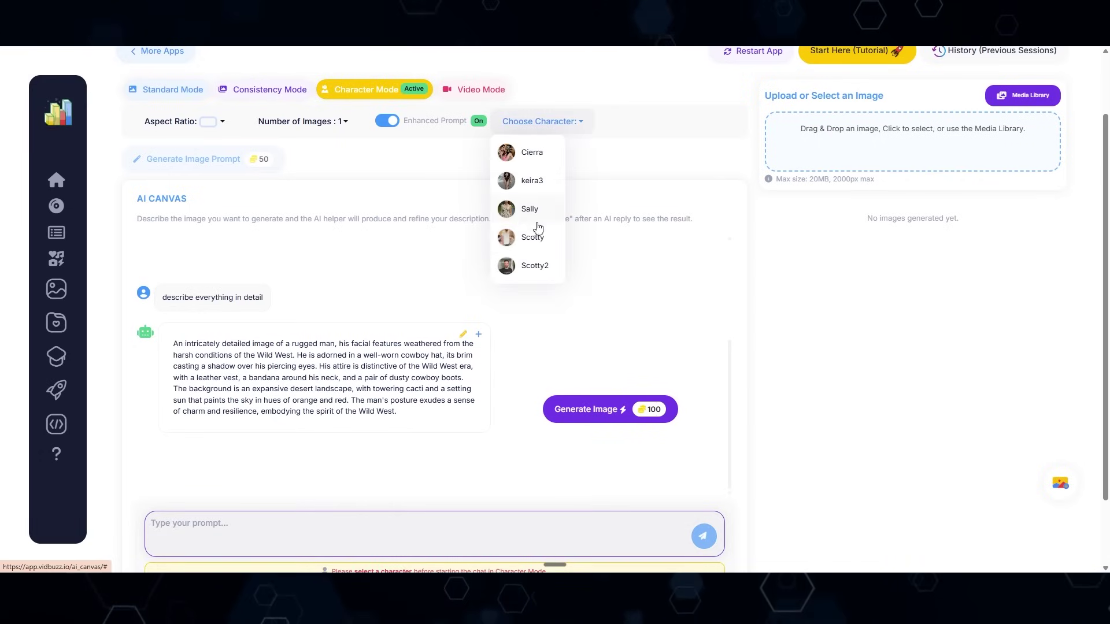
left_click(533, 267)
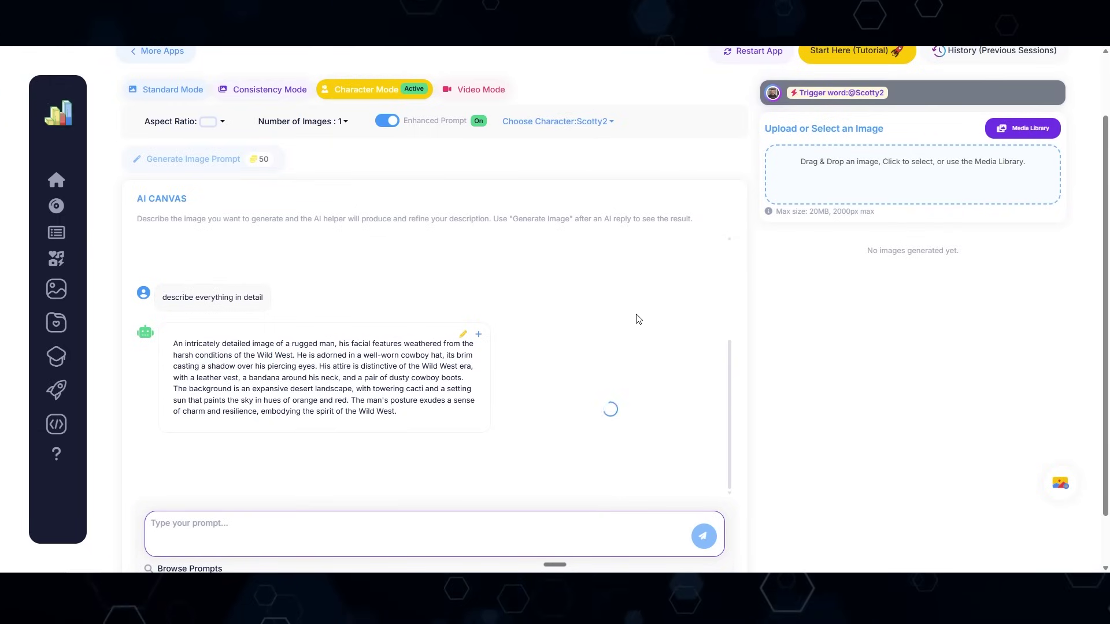
left_click(917, 304)
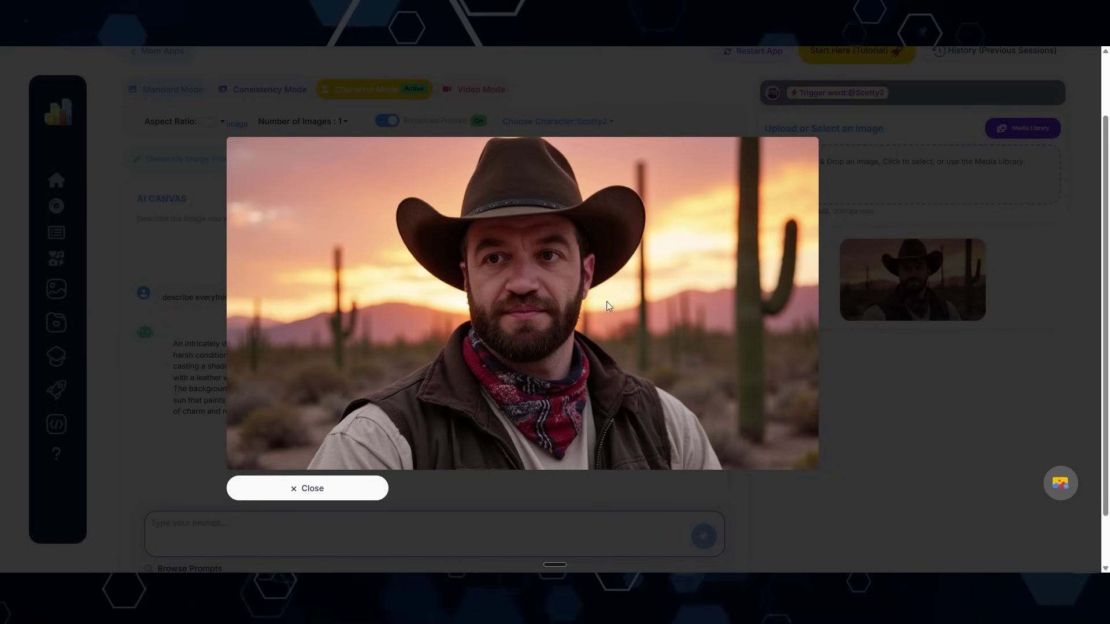
left_click(865, 361)
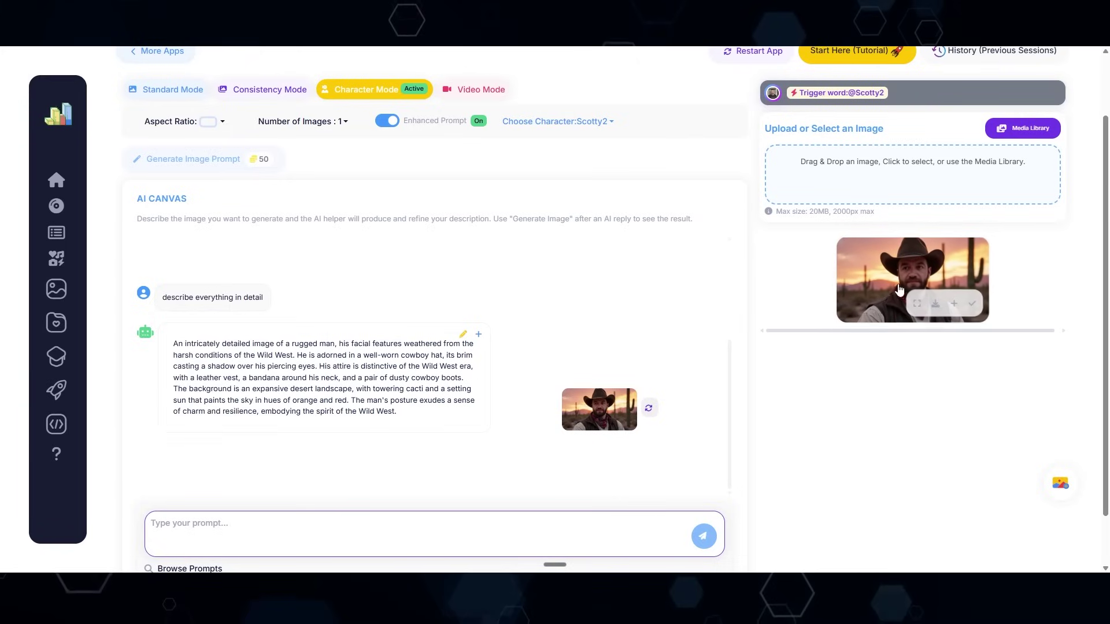
Make the generated cowboy image the active image and switch to Consistency Mode
left_click(973, 309)
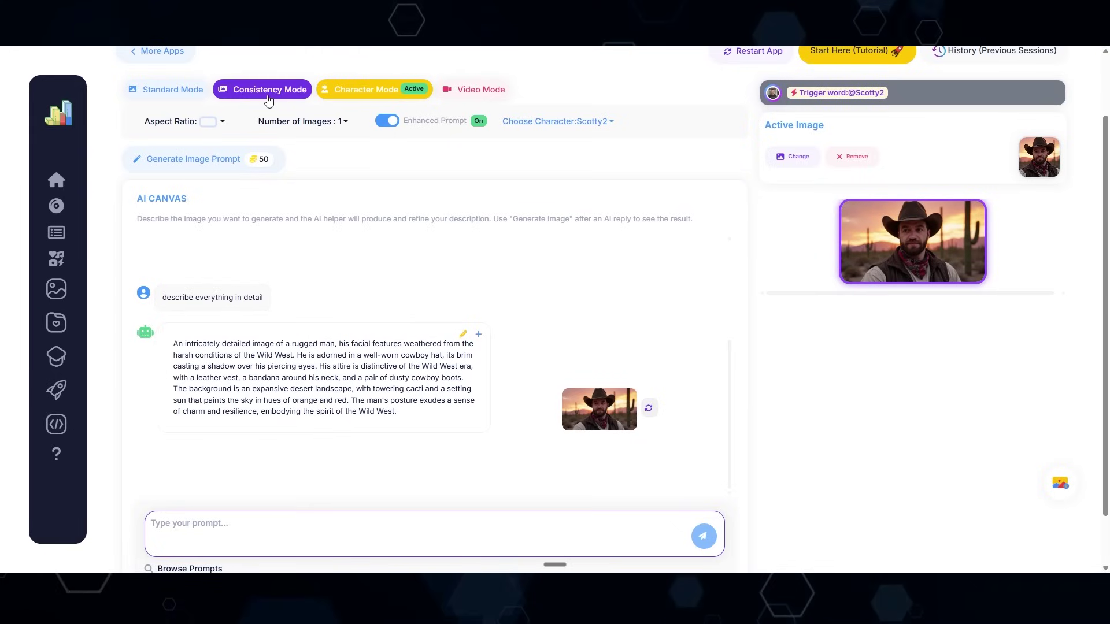
left_click(267, 93)
mouse_move(889, 251)
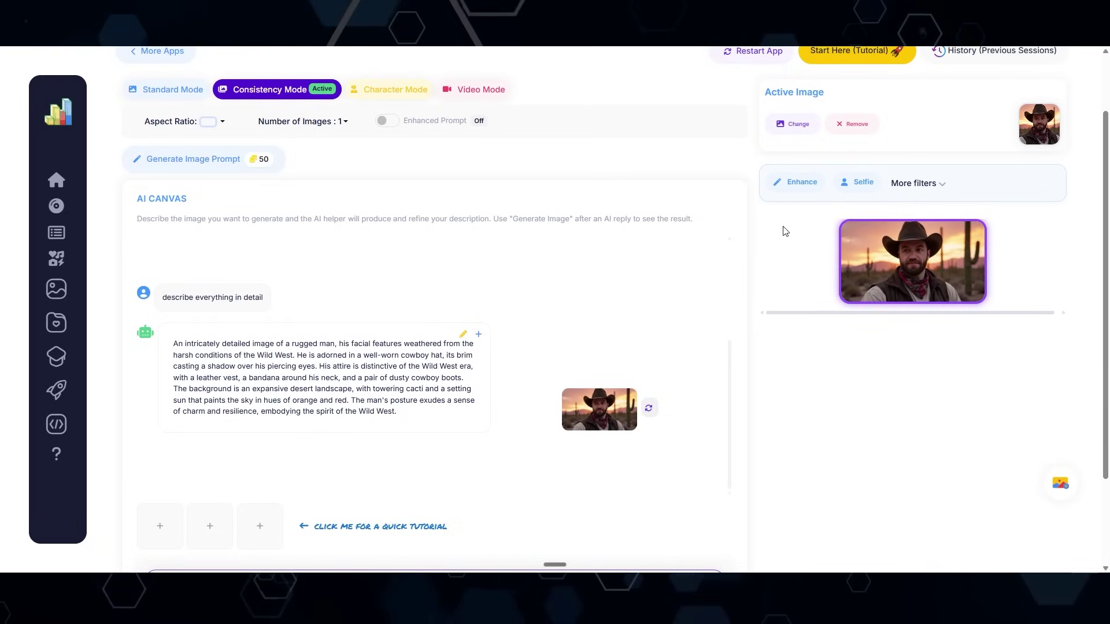
Apply the Side Profile filter to the cowboy image and view the generated version enlarged
left_click(936, 189)
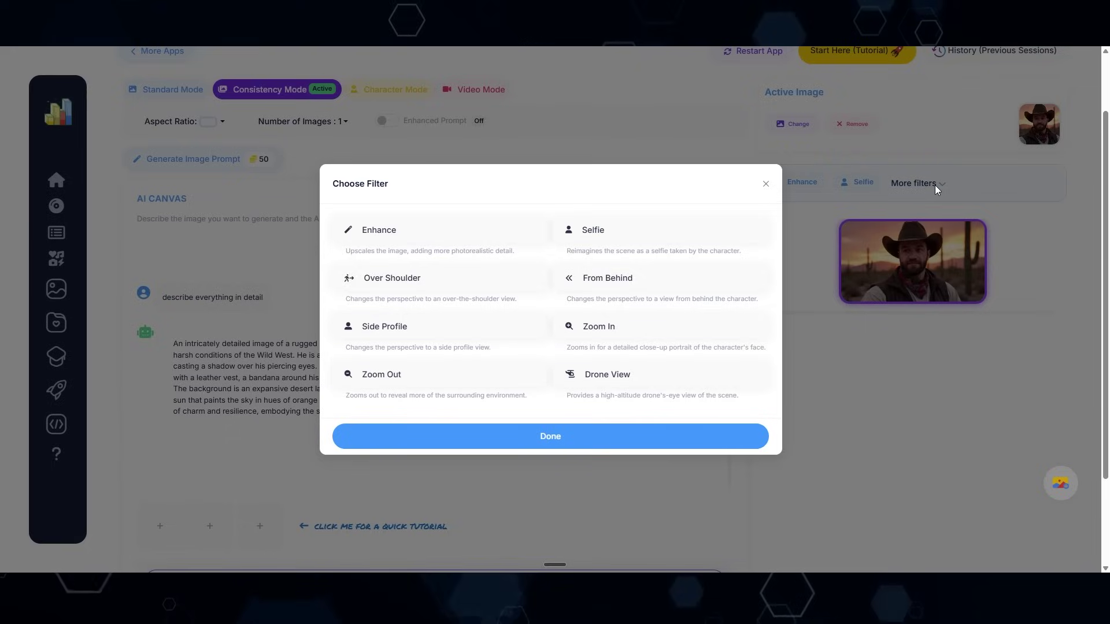
left_click(386, 327)
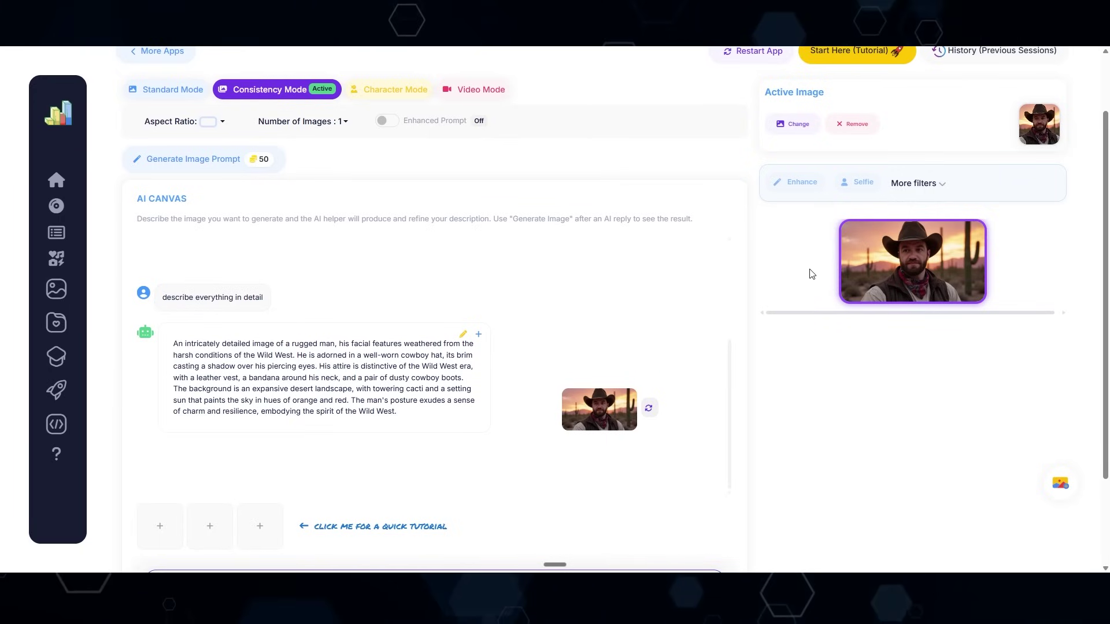
left_click(838, 282)
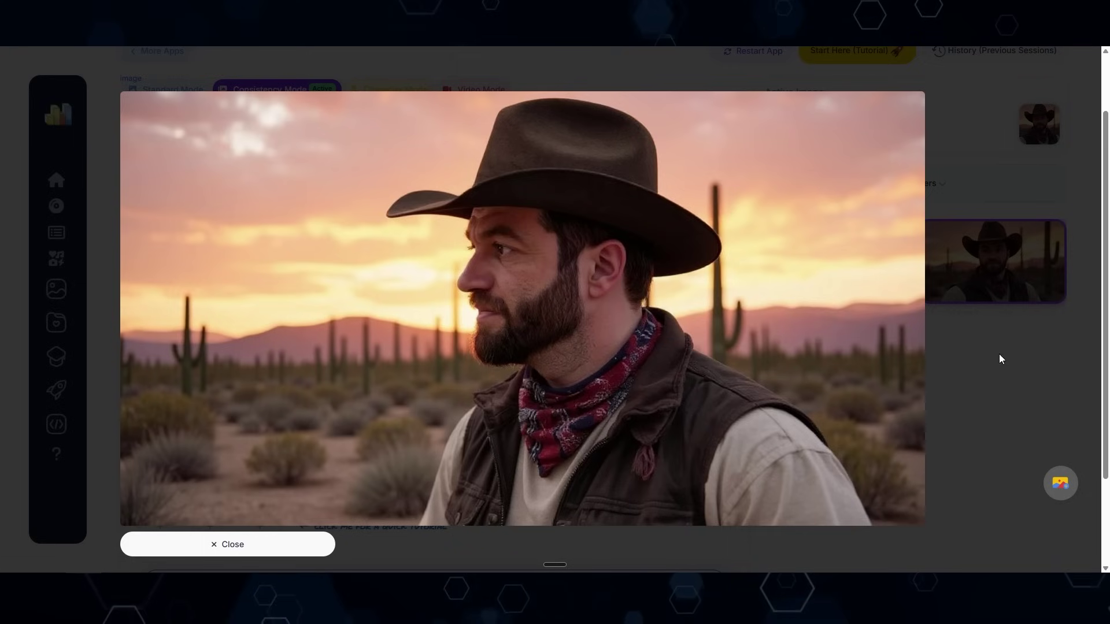
left_click(1017, 358)
Apply the Selfie filter to the cowboy image and view the generated version enlarged
left_click(916, 183)
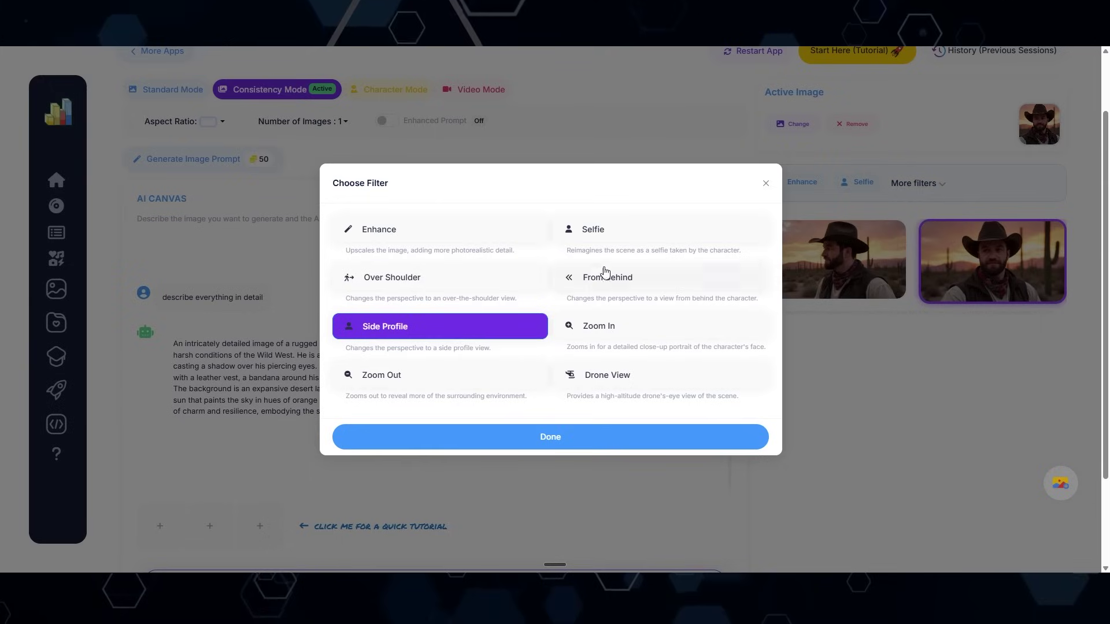
left_click(598, 233)
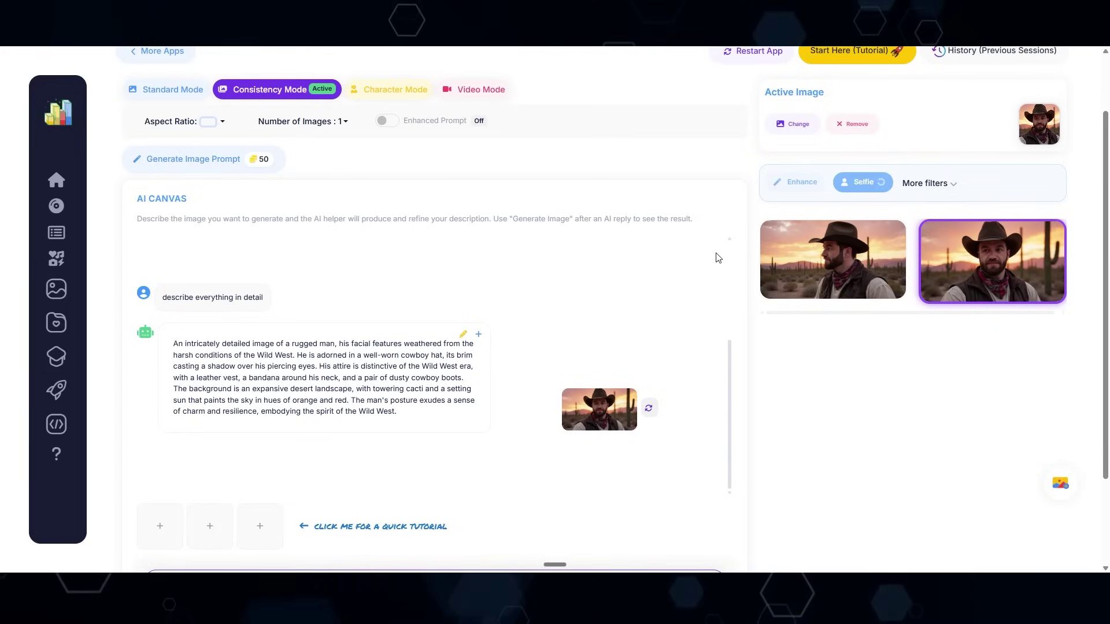
left_click(812, 269)
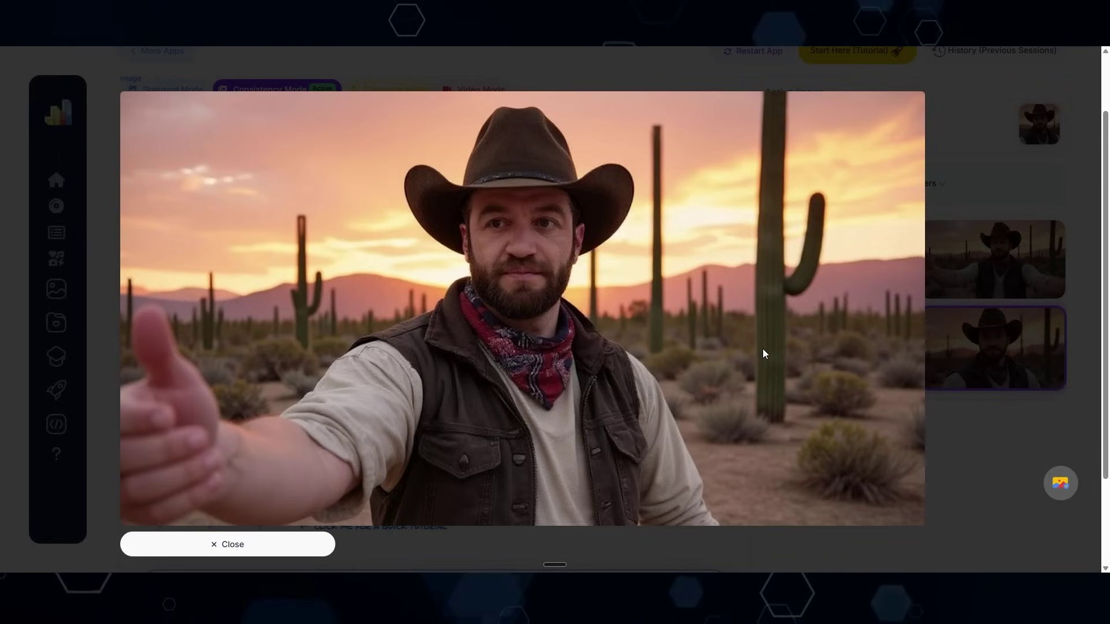
Switch to Higgsfield's video creator, move the selfie image window aside and clear the prompt of the Earth Zoom Out video
key("alt+Tab")
left_click_drag(527, 91, 389, 91)
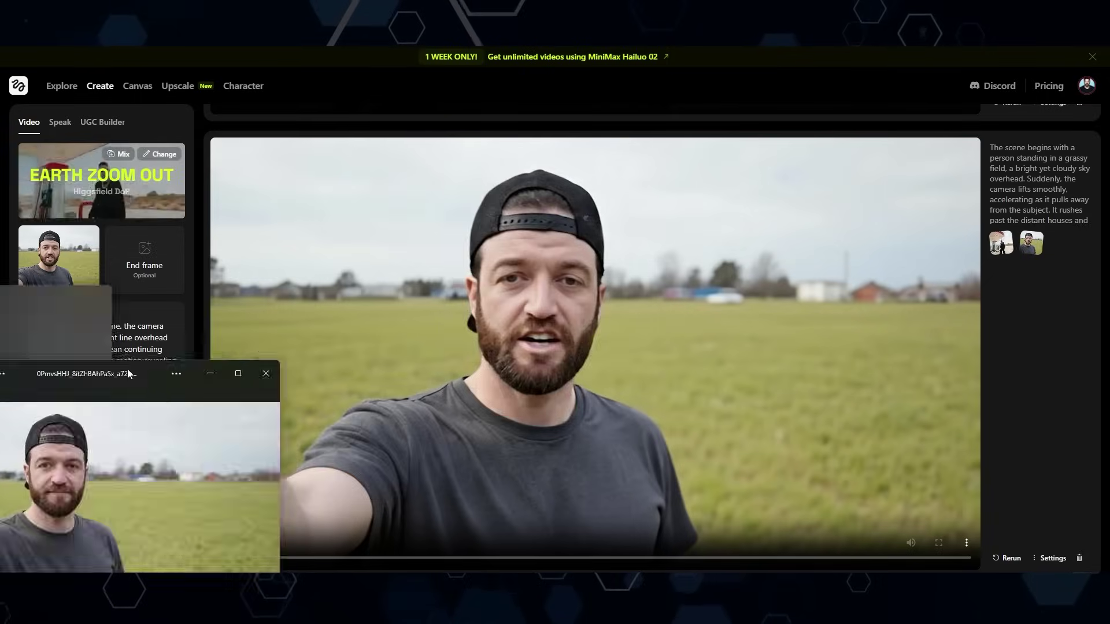
left_click_drag(127, 369, 372, 218)
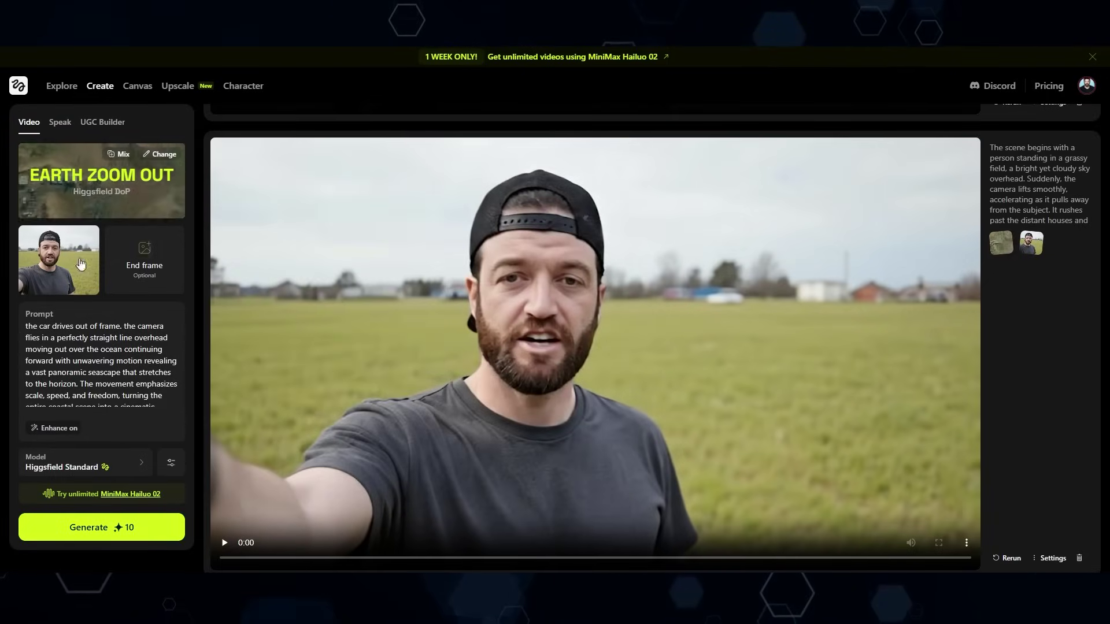
key("ctrl+a")
key("BackSpace")
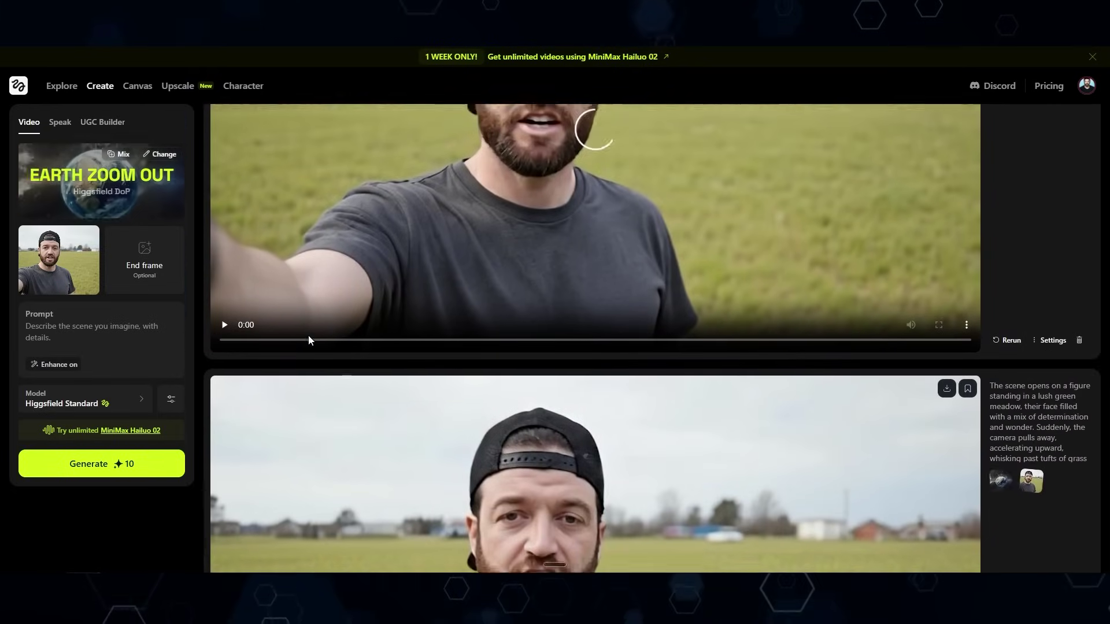
Review the generated Earth Zoom Out videos of the man in the grass field
scroll(302, 343, "down", 3)
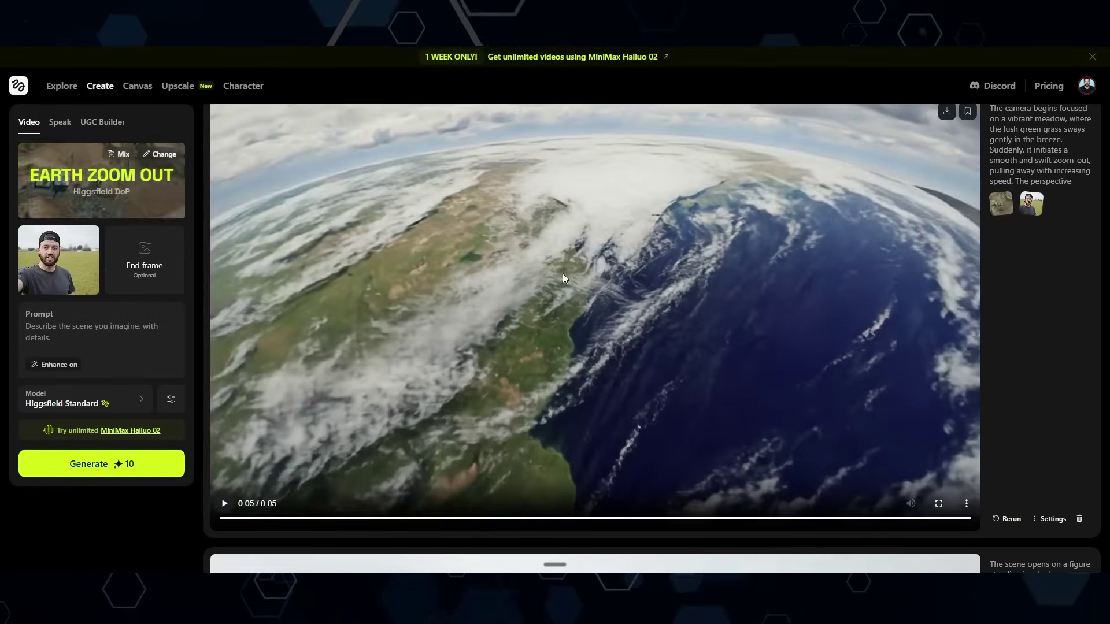
scroll(558, 269, "down", 5)
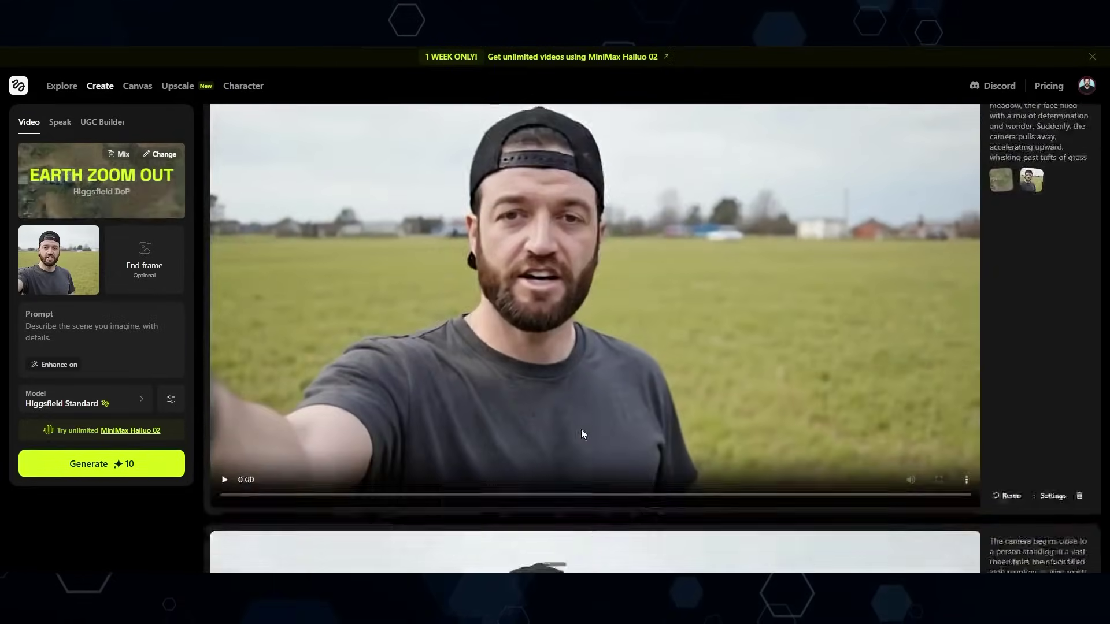
scroll(581, 434, "down", 10)
scroll(532, 279, "down", 10)
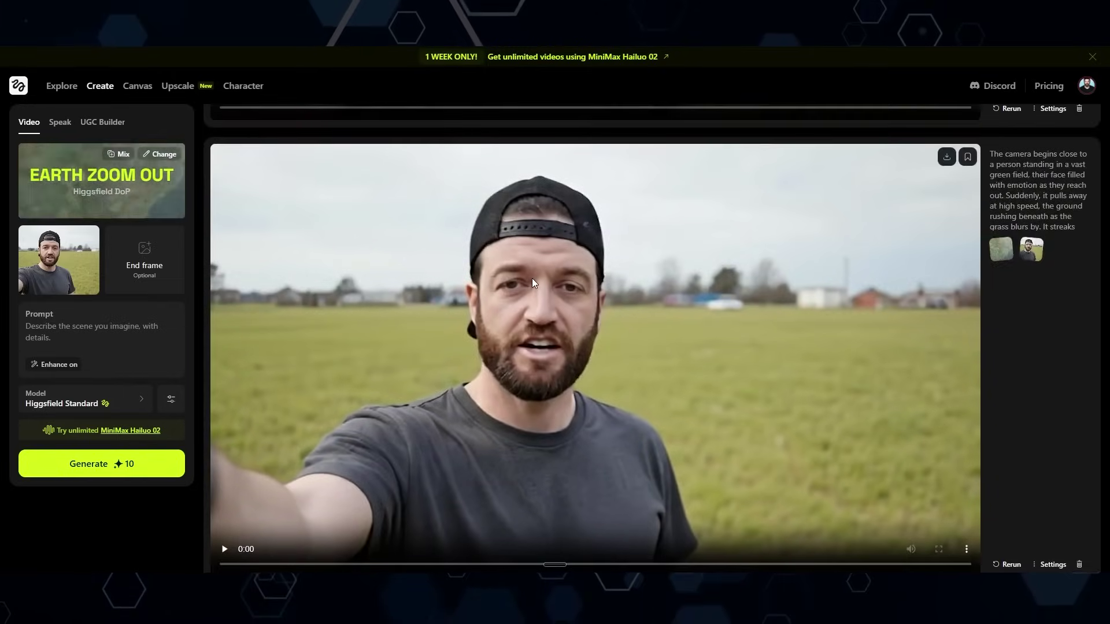
scroll(532, 278, "down", 5)
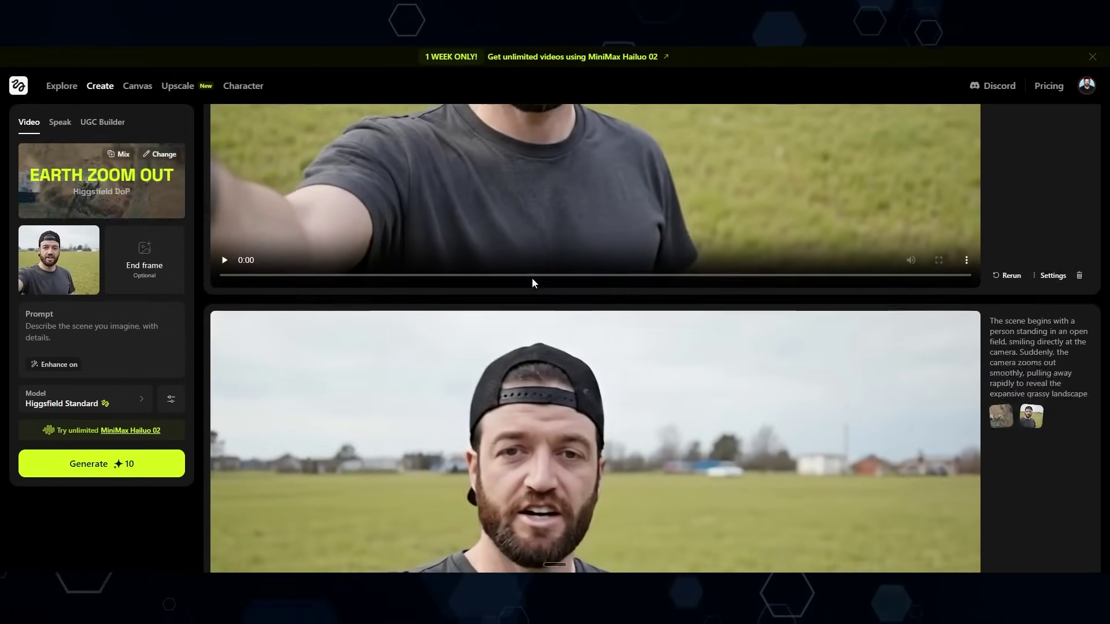
scroll(532, 283, "down", 4)
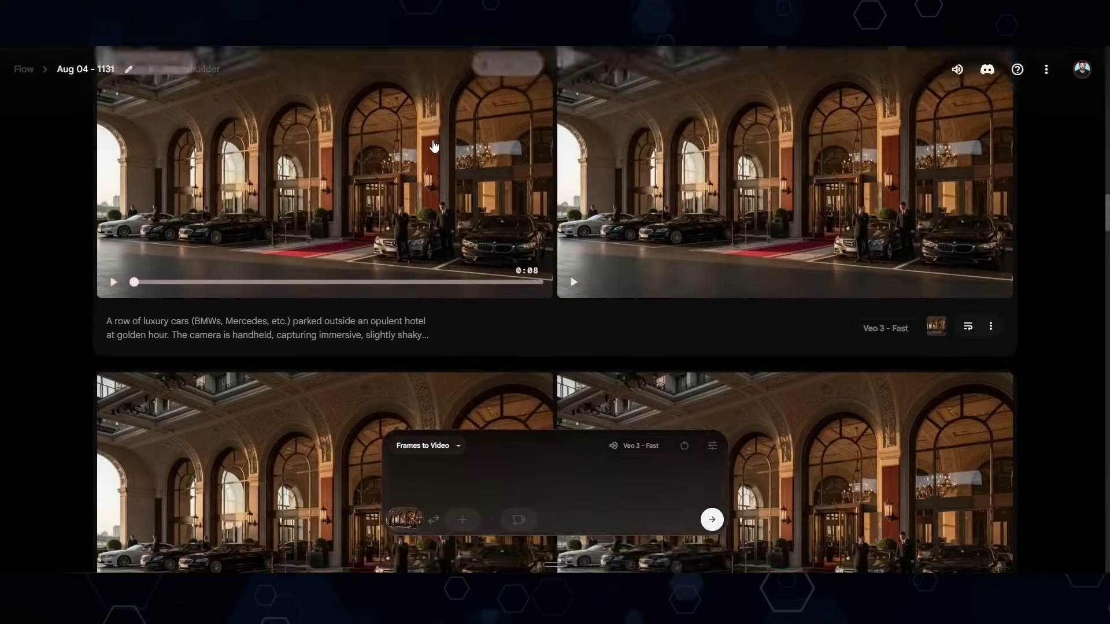
Load the JSON prompt of the video of luxury cars reassembling into a Ferrari, read it and clear the prompt box
scroll(434, 146, "down", 3)
scroll(434, 146, "down", 5)
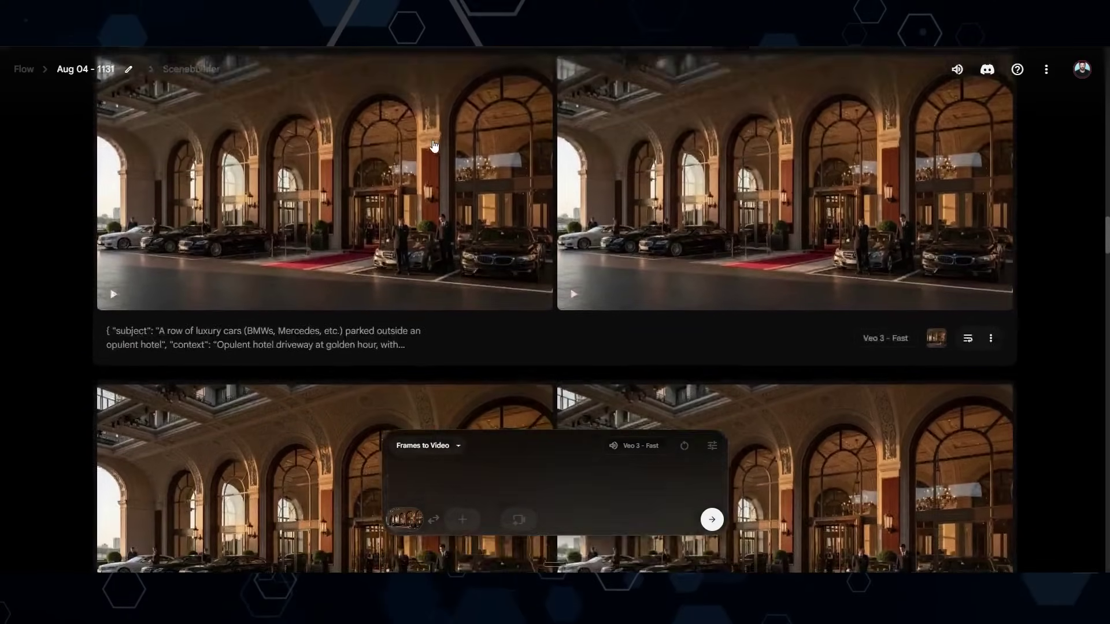
scroll(421, 176, "down", 10)
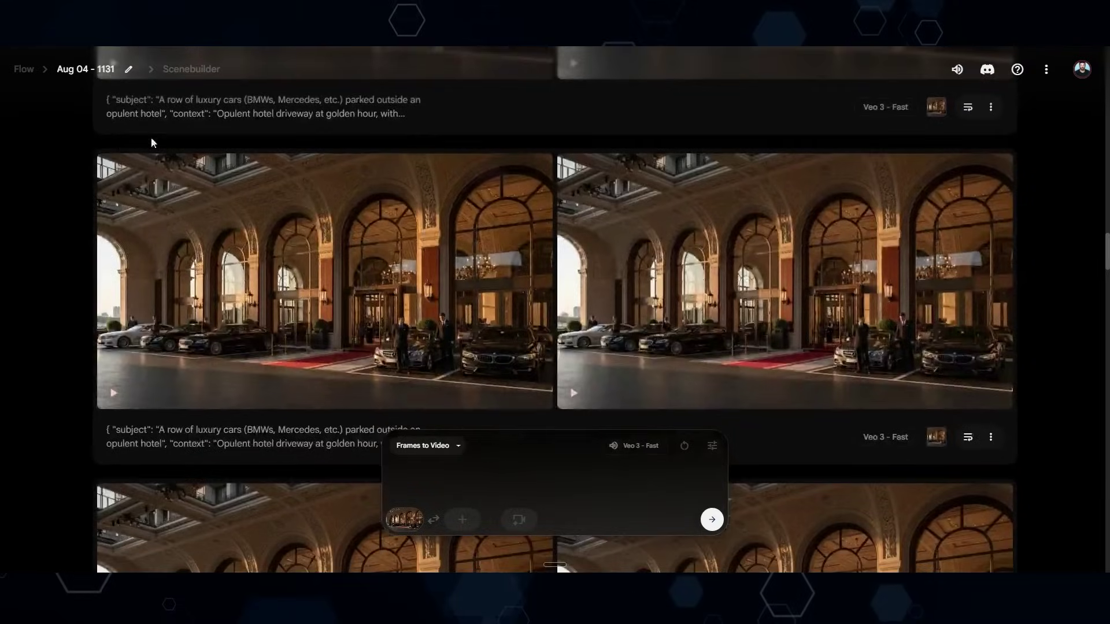
scroll(97, 143, "down", 2)
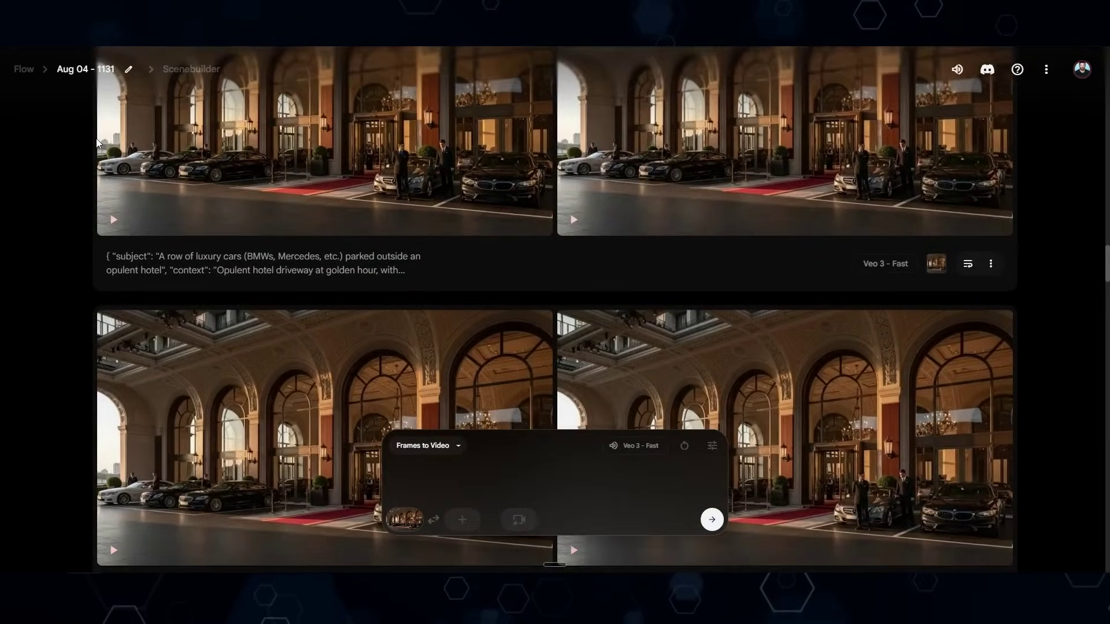
scroll(97, 144, "down", 2)
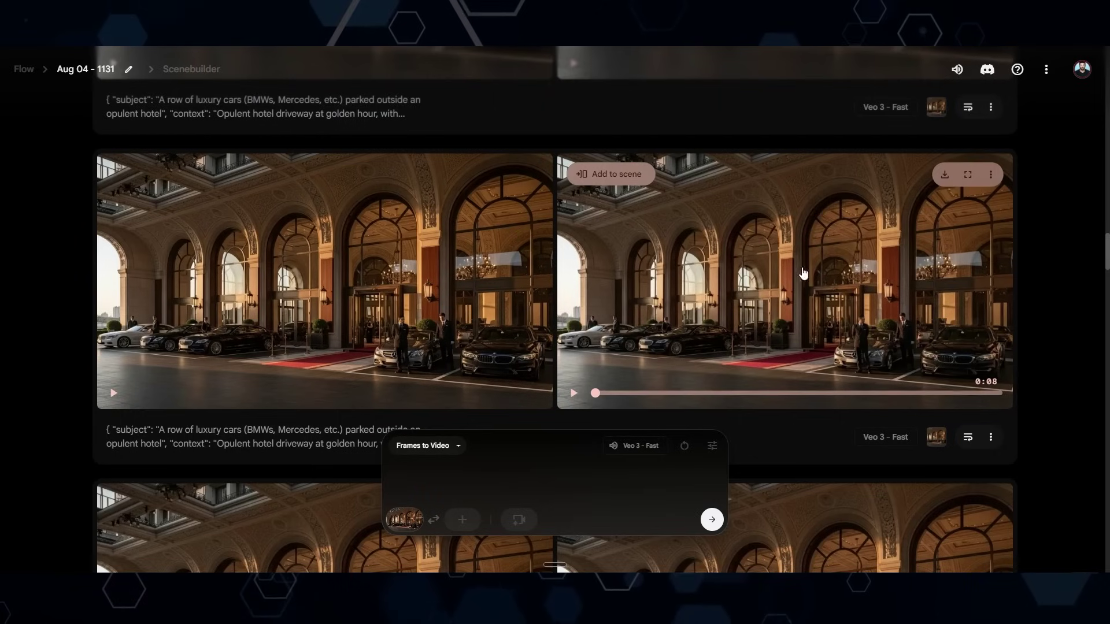
left_click(969, 437)
left_click_drag(416, 469, 387, 280)
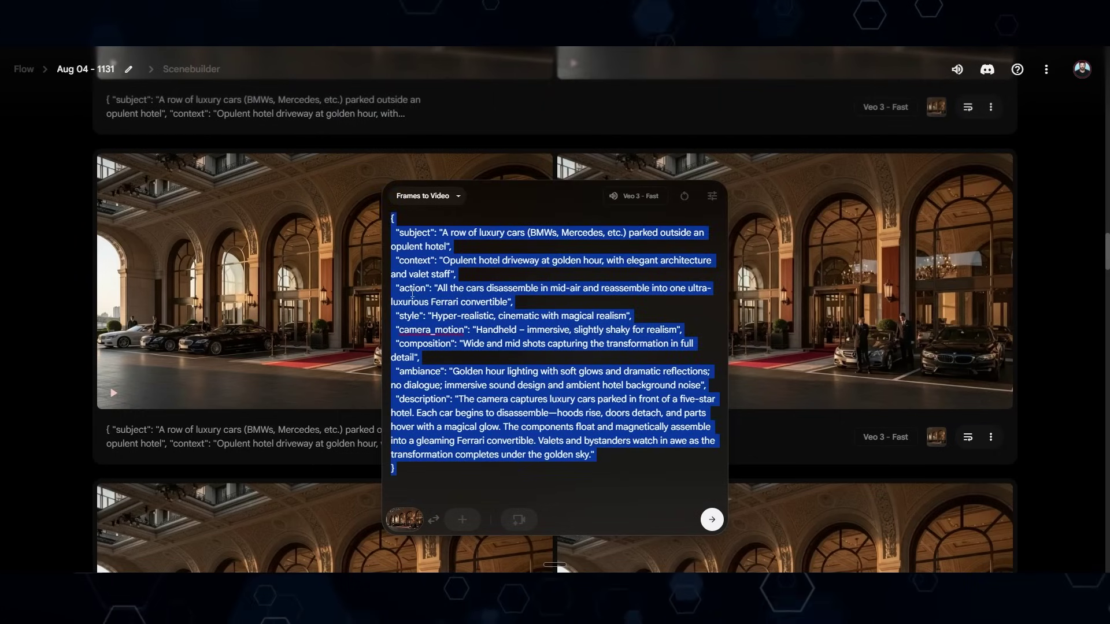
key("BackSpace")
Play both videos generated from the JSON prompt about the cars parked outside the opulent hotel
left_click(114, 394)
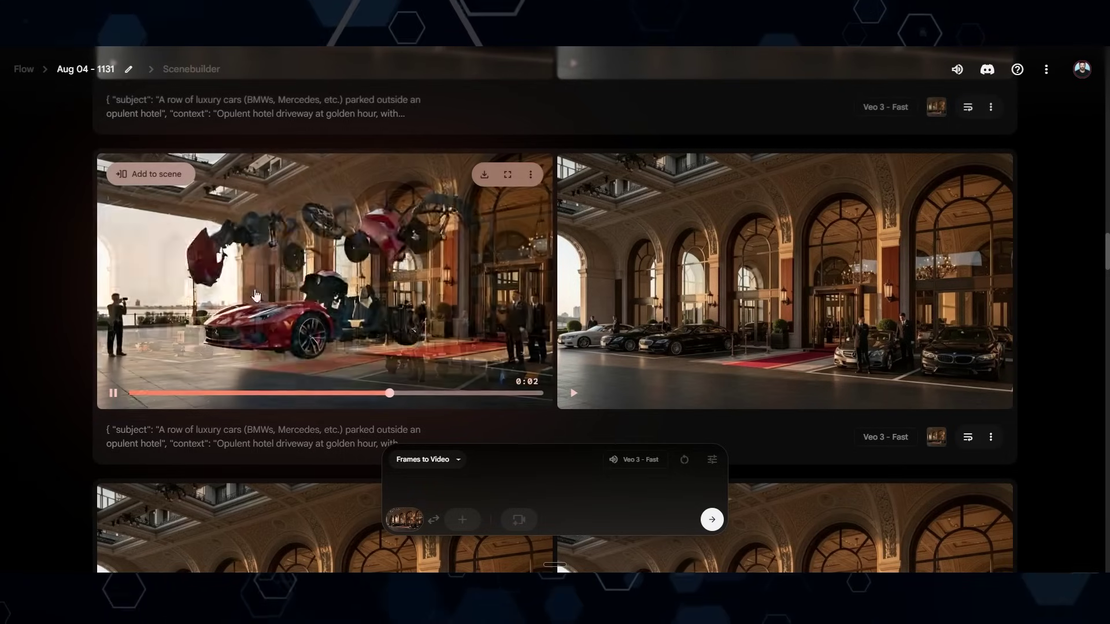
left_click(185, 312)
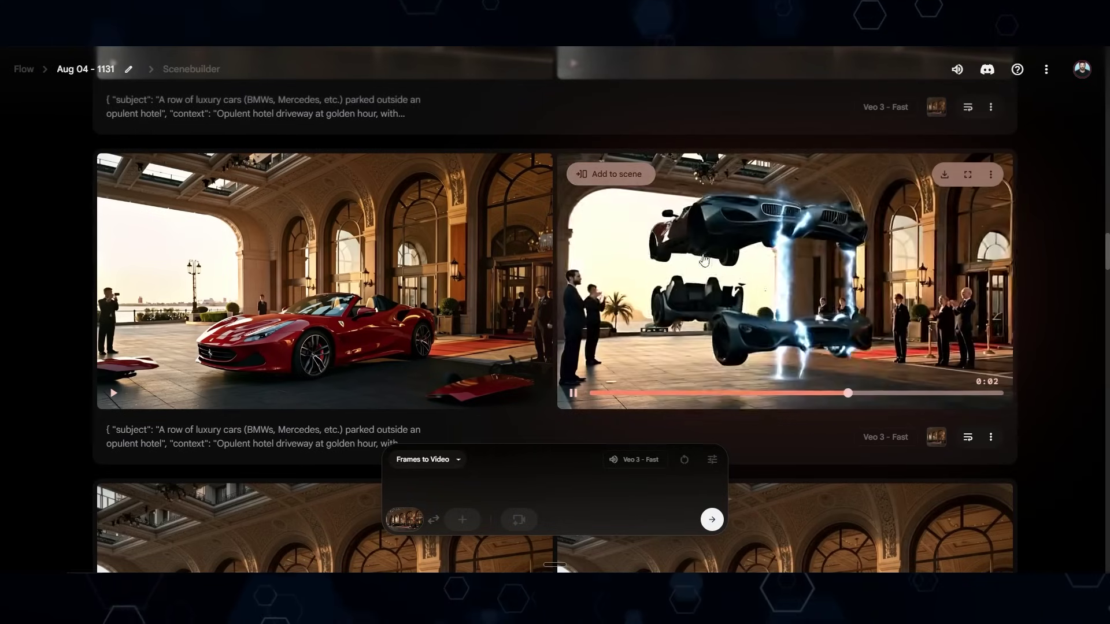
scroll(67, 226, "down", 5)
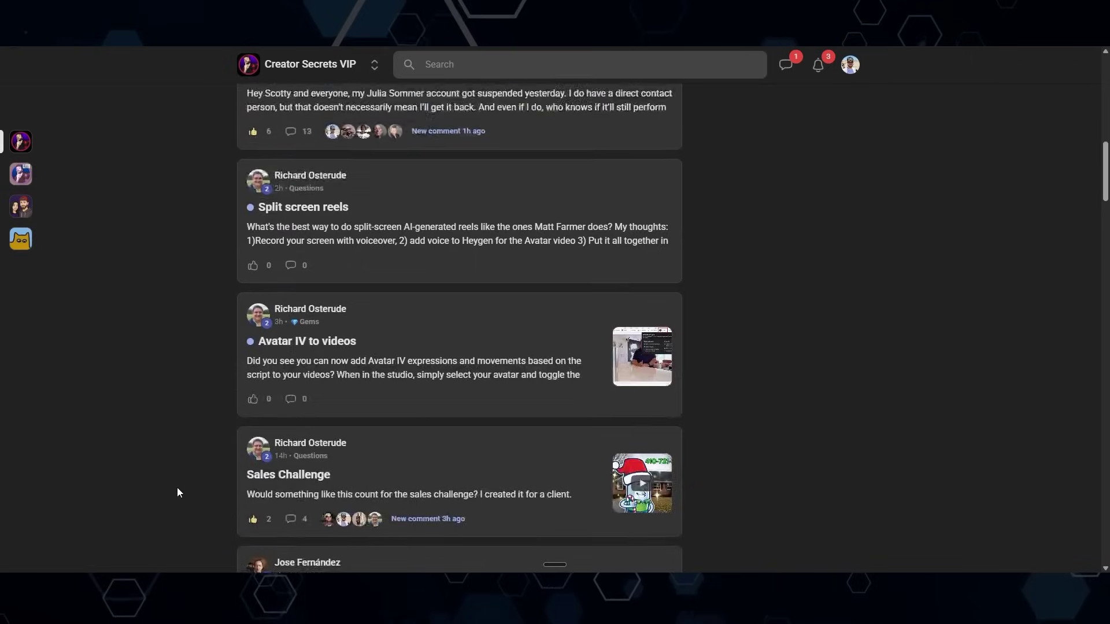
scroll(177, 487, "up", 15)
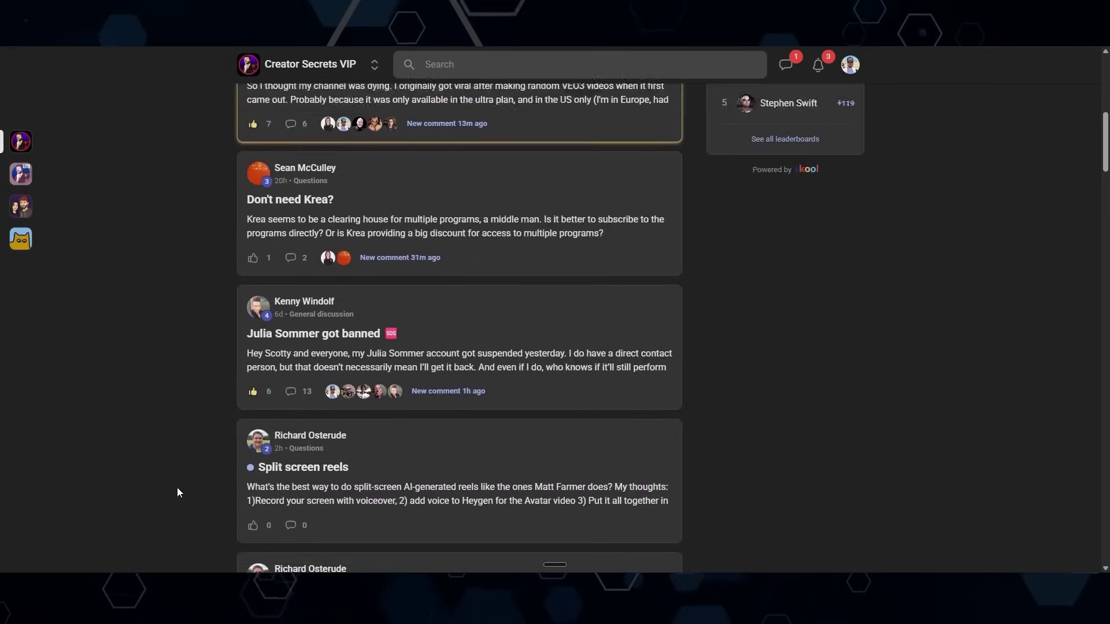
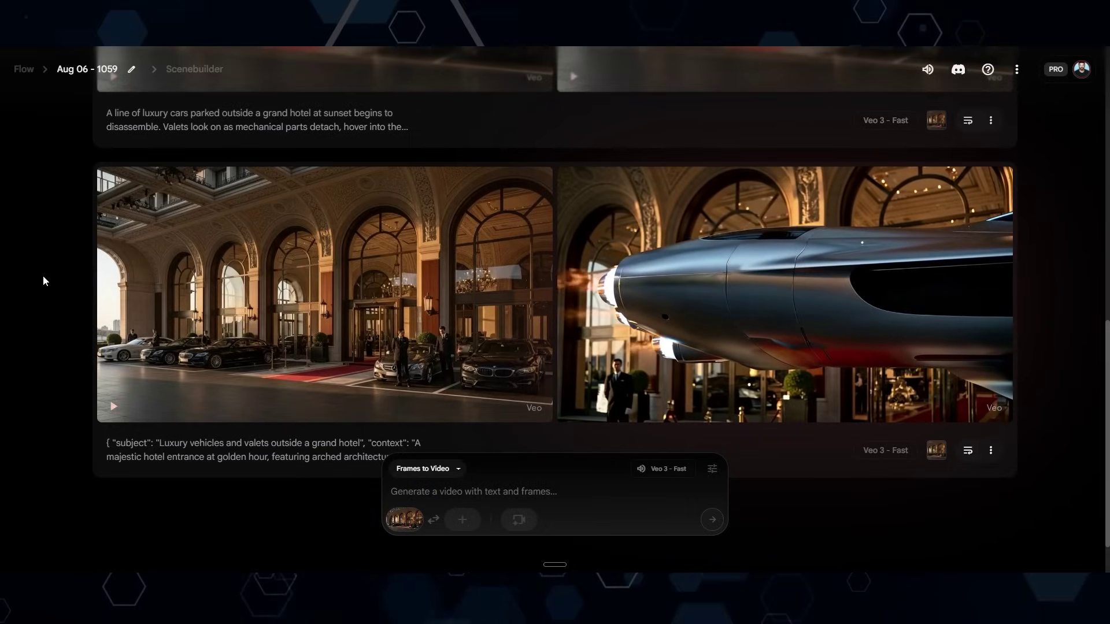
In the Aug 06 - 1059 project, play the hotel videos of the JSON prompt and the "A line of luxury cars" prompt
mouse_move(804, 322)
mouse_move(381, 270)
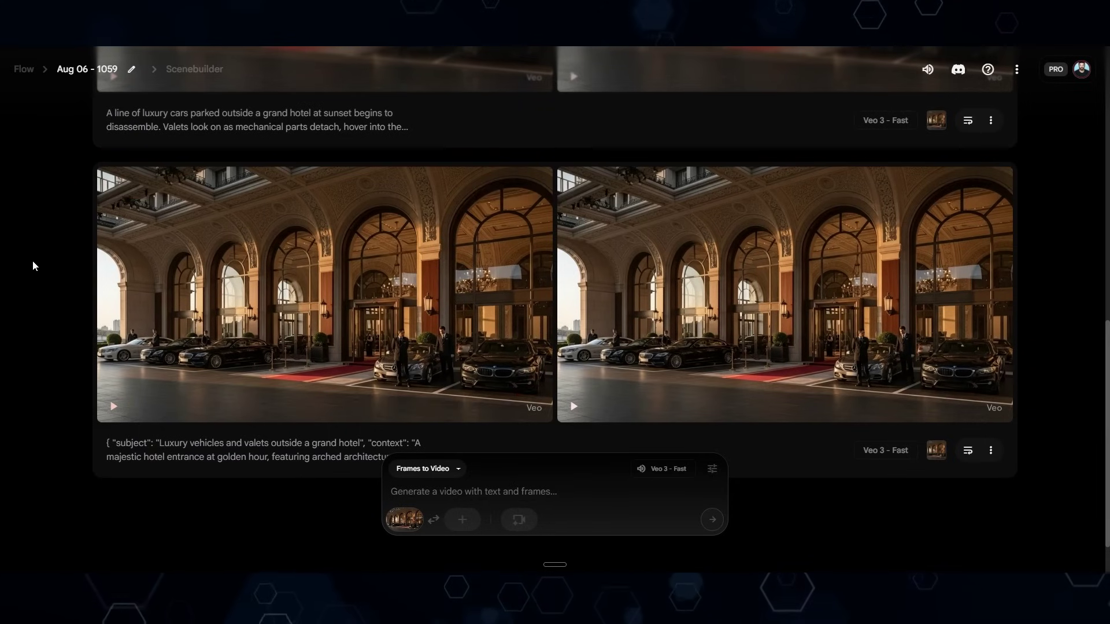
scroll(33, 259, "up", 4)
scroll(32, 262, "up", 2)
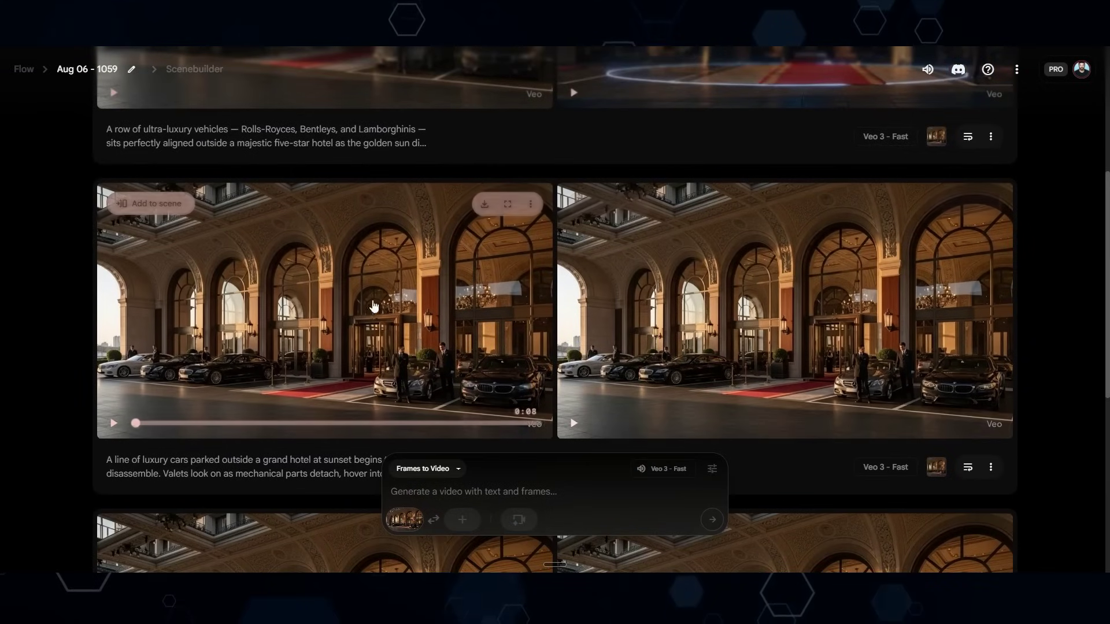
left_click(113, 423)
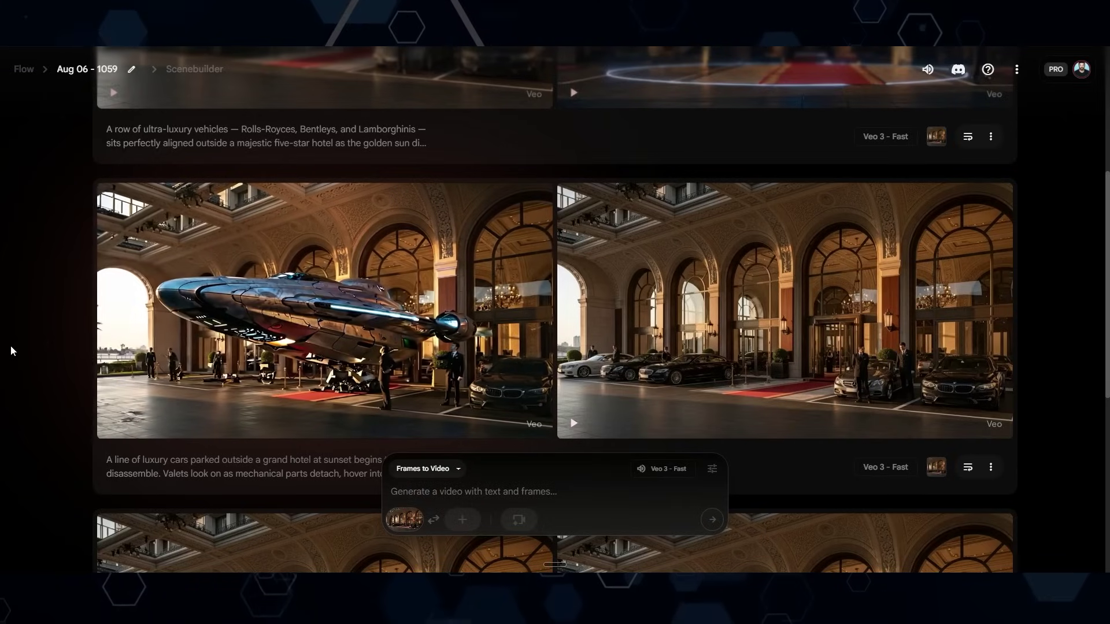
mouse_move(597, 384)
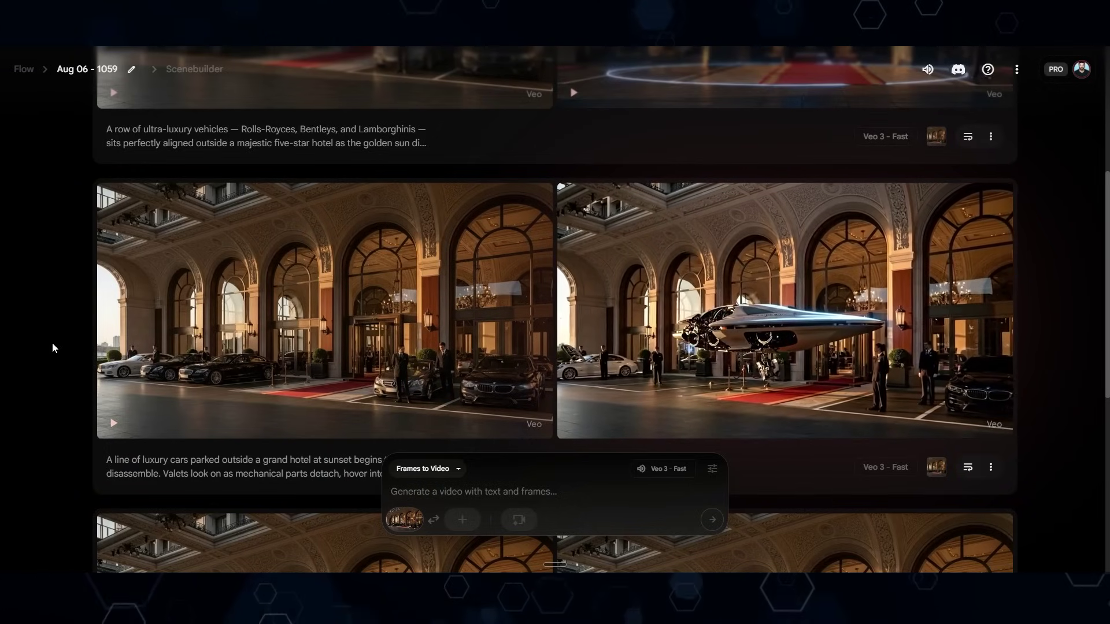
mouse_move(710, 258)
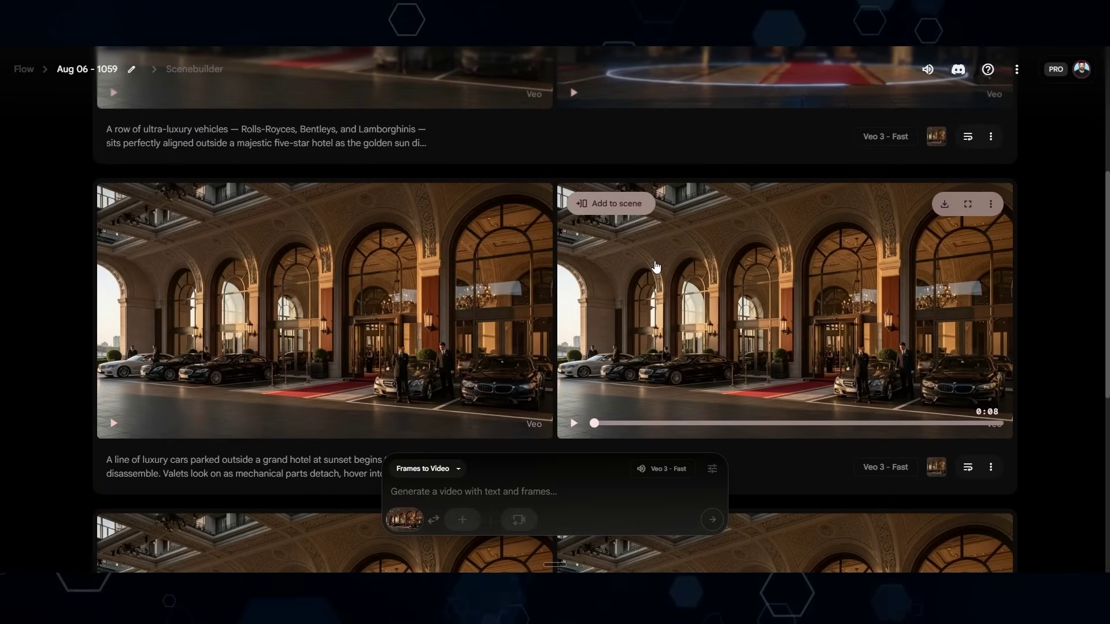
Preview the "A row of ultra-luxury vehicles" videos and compare them with the results of the other two hotel prompts
scroll(57, 333, "up", 5)
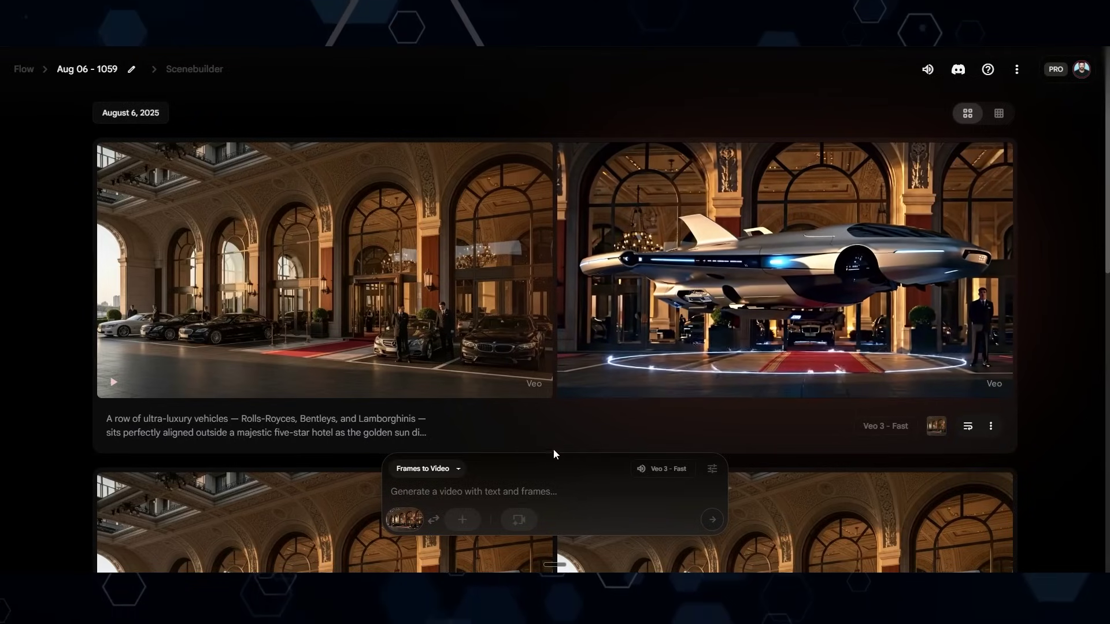
mouse_move(424, 252)
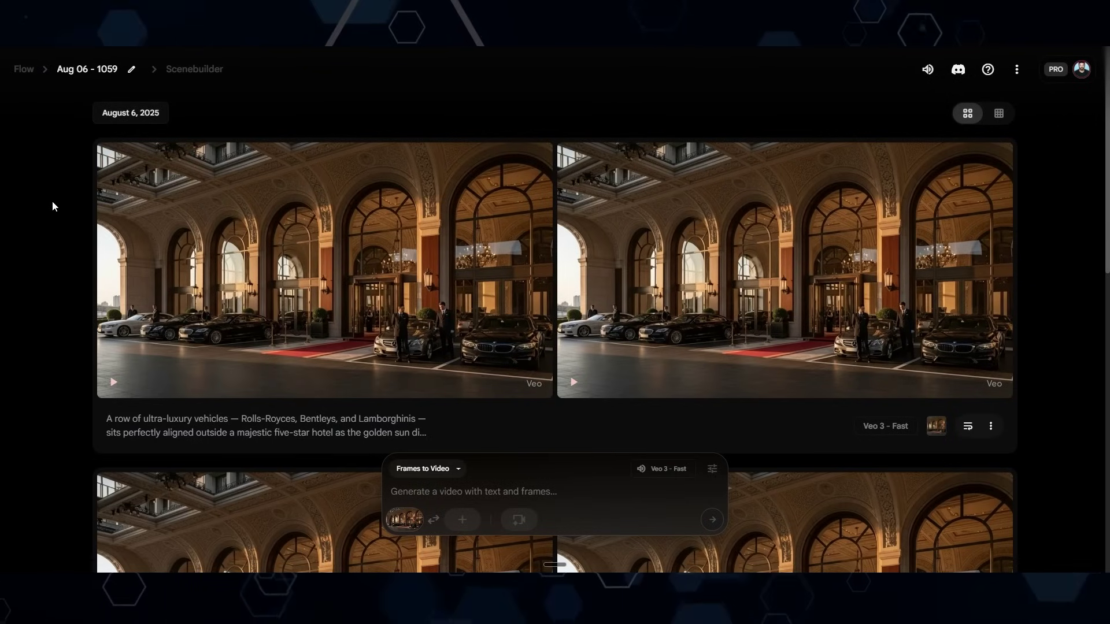
scroll(52, 207, "down", 2)
scroll(52, 203, "down", 5)
mouse_move(672, 254)
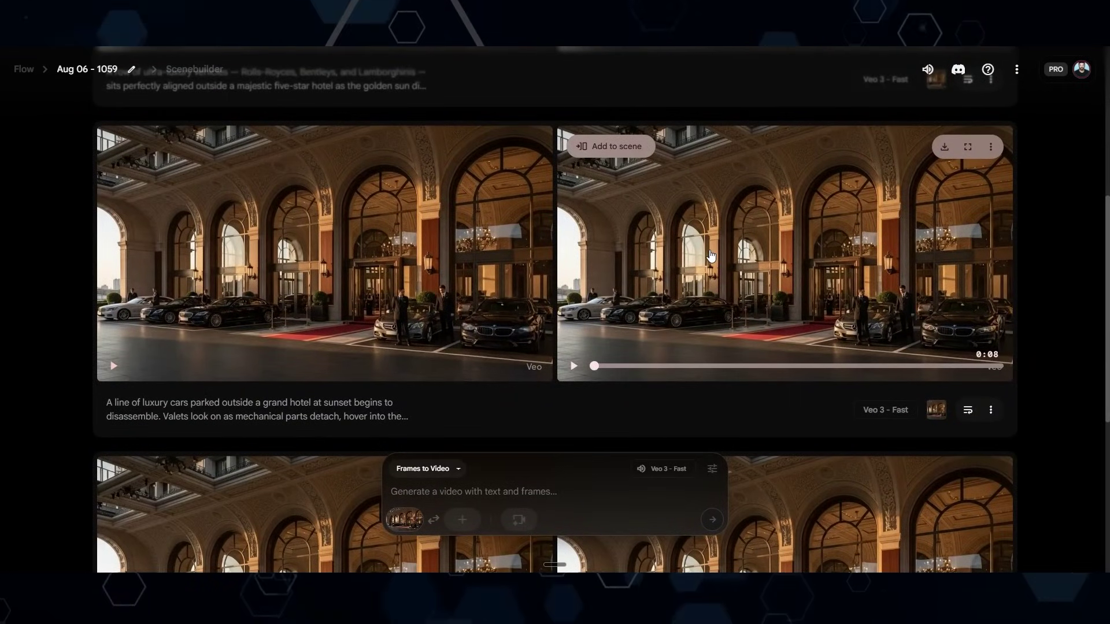
scroll(711, 255, "down", 5)
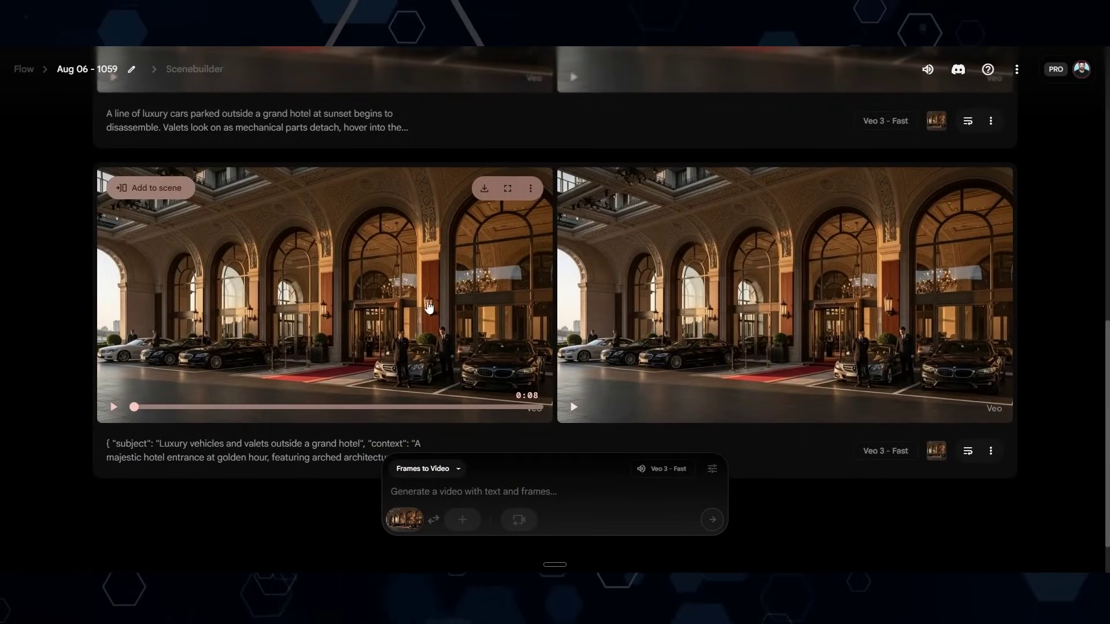
scroll(467, 312, "down", 1)
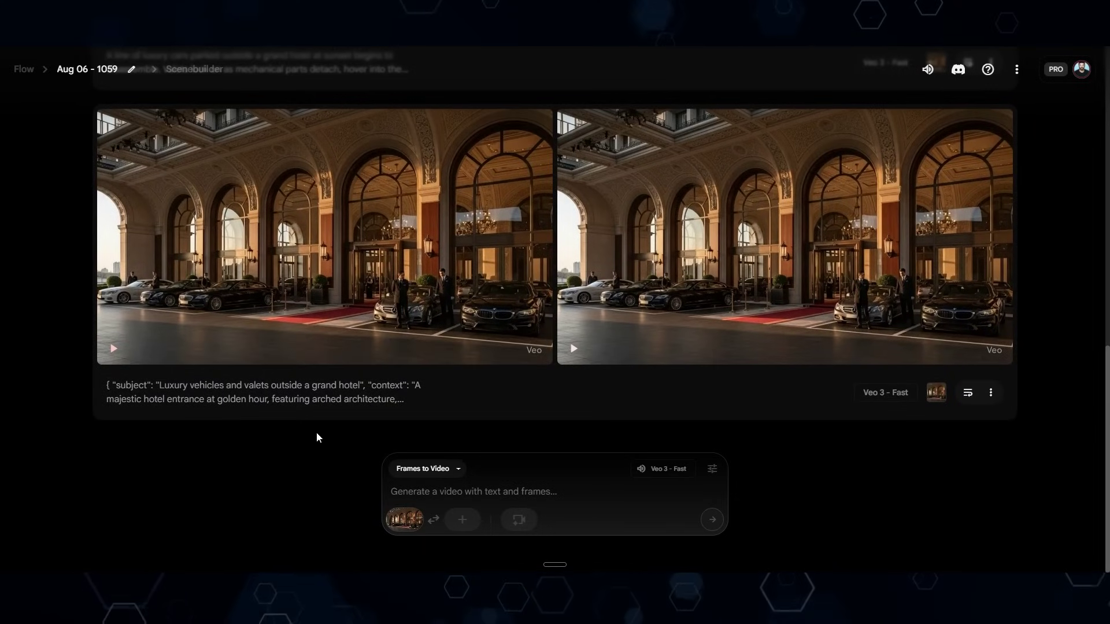
scroll(67, 428, "up", 2)
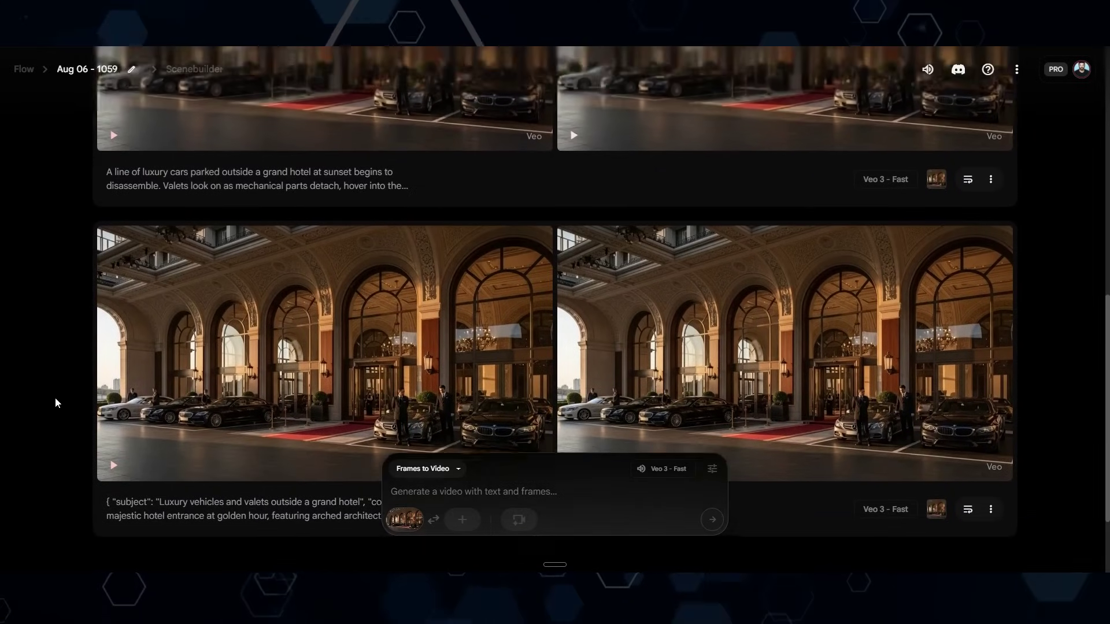
scroll(43, 358, "up", 4)
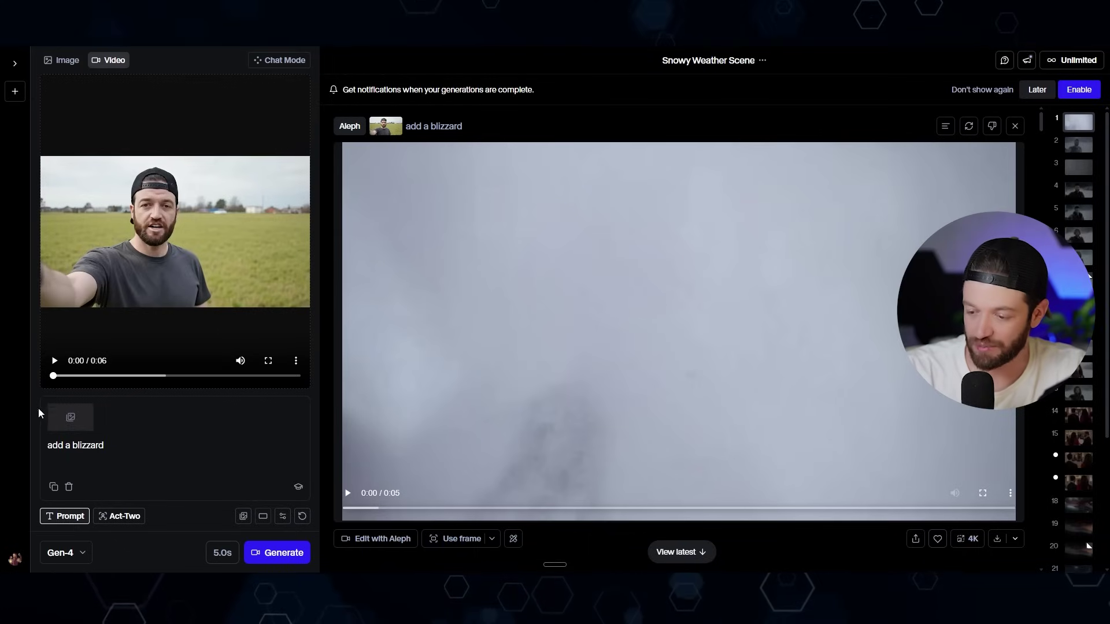
Switch to Runway's Snowy Weather Scene session and play the source selfie clip and the generated "add a blizzard" video
mouse_move(150, 205)
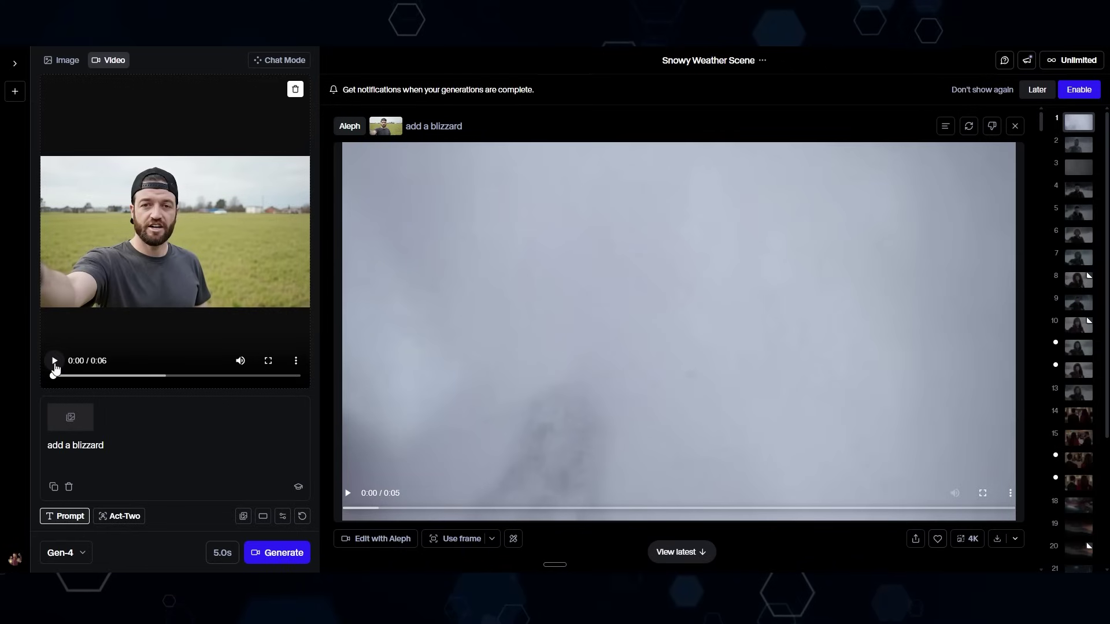
left_click(55, 362)
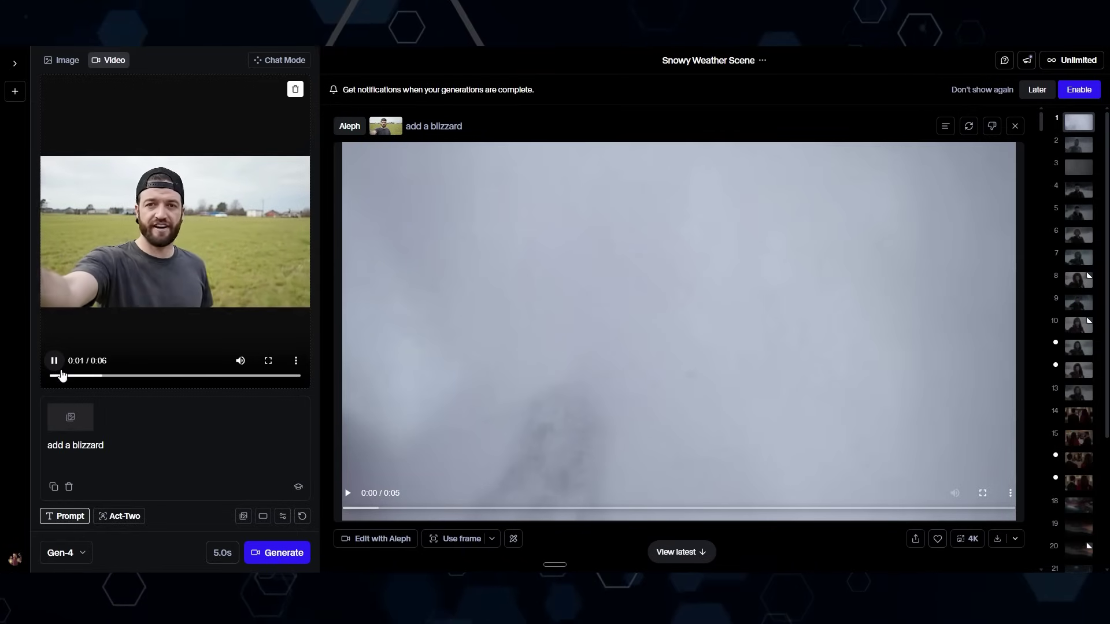
left_click(56, 363)
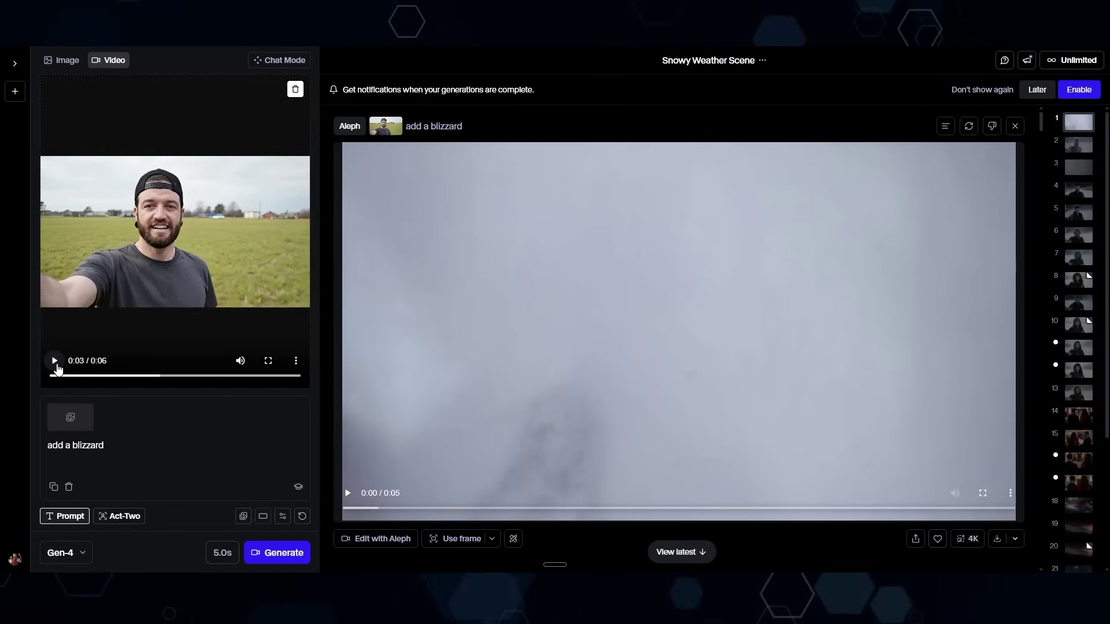
left_click(350, 496)
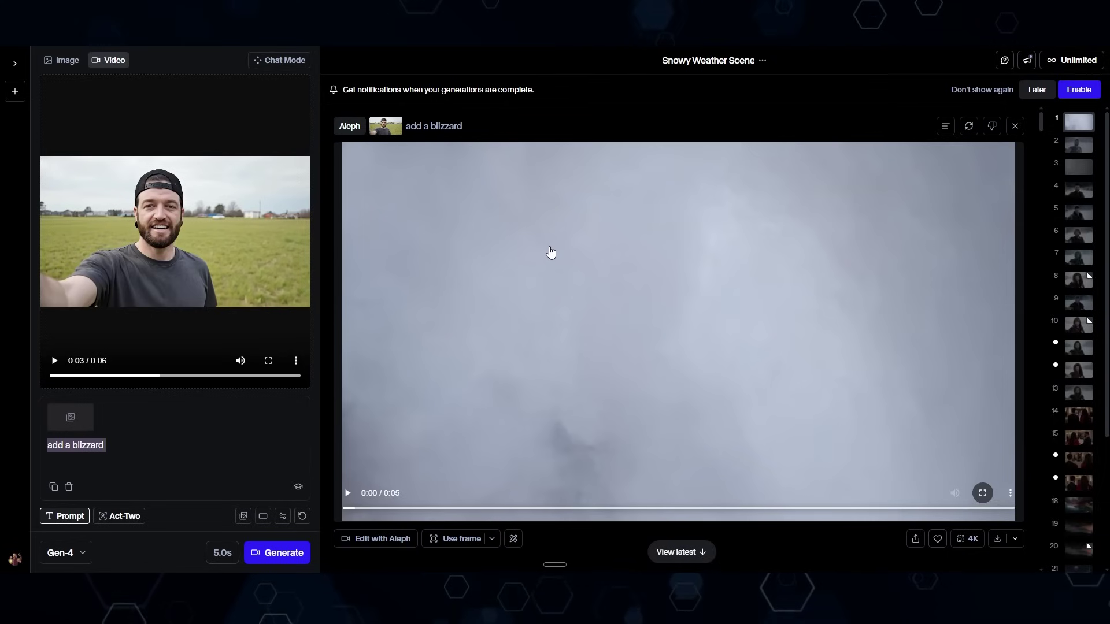
Examine the other Aleph generations of the selfie clip, from the snow storm to the fur coat and Viking versions
scroll(551, 253, "down", 3)
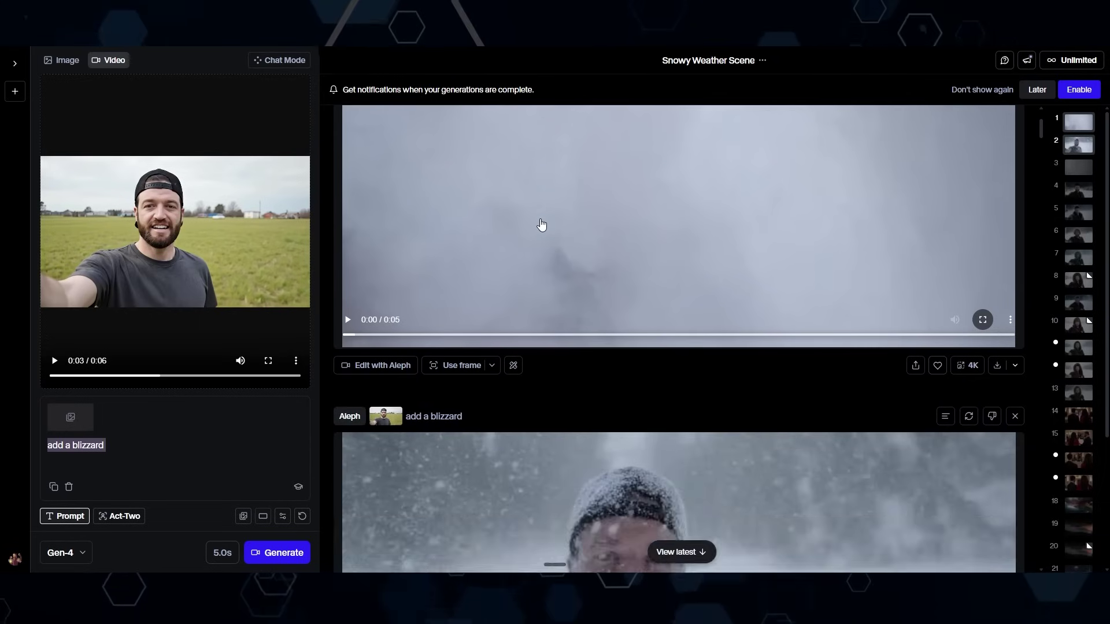
scroll(541, 225, "down", 10)
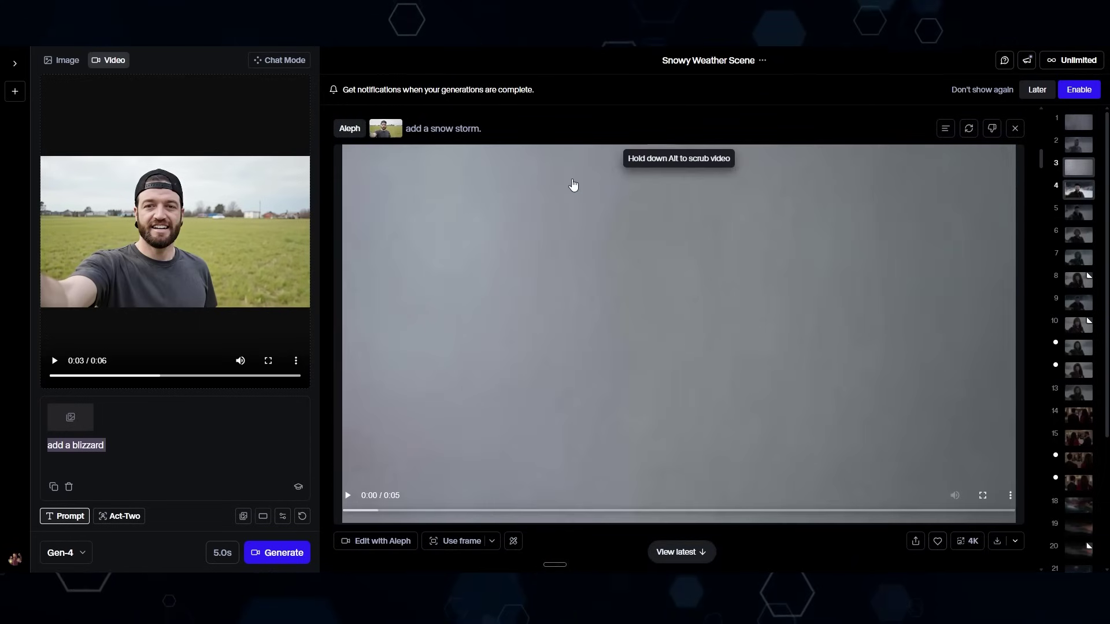
scroll(573, 185, "down", 7)
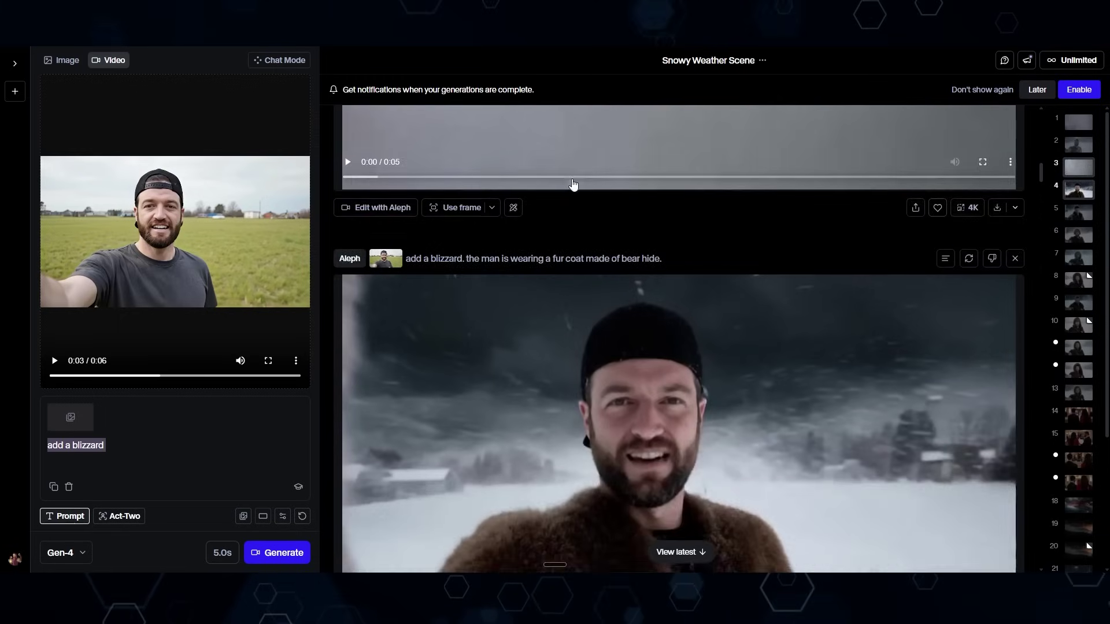
scroll(573, 185, "down", 6)
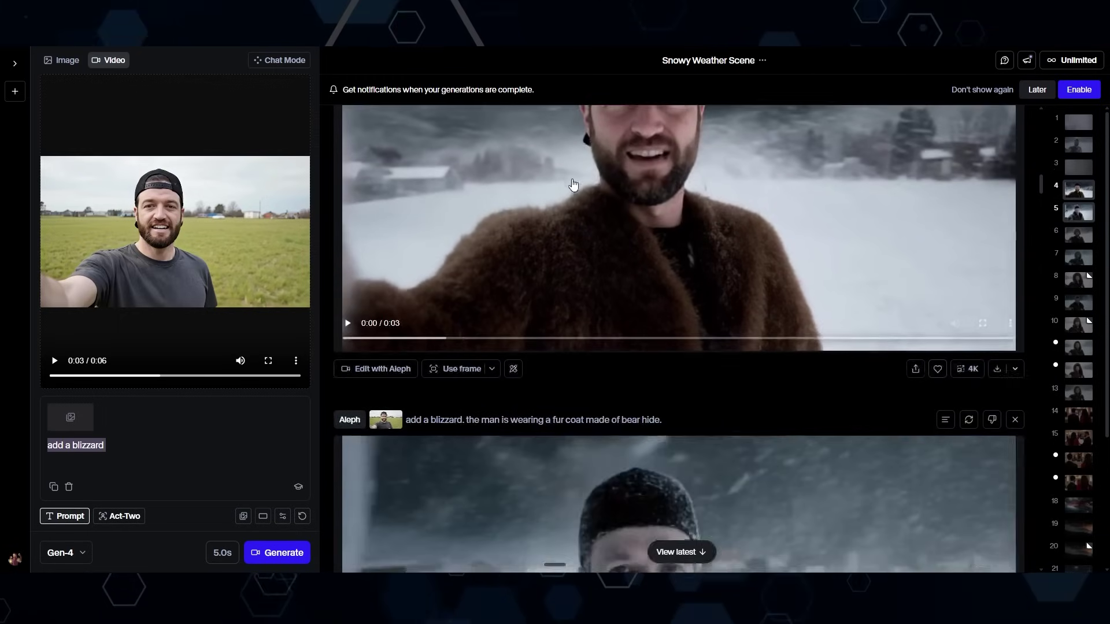
scroll(573, 183, "down", 9)
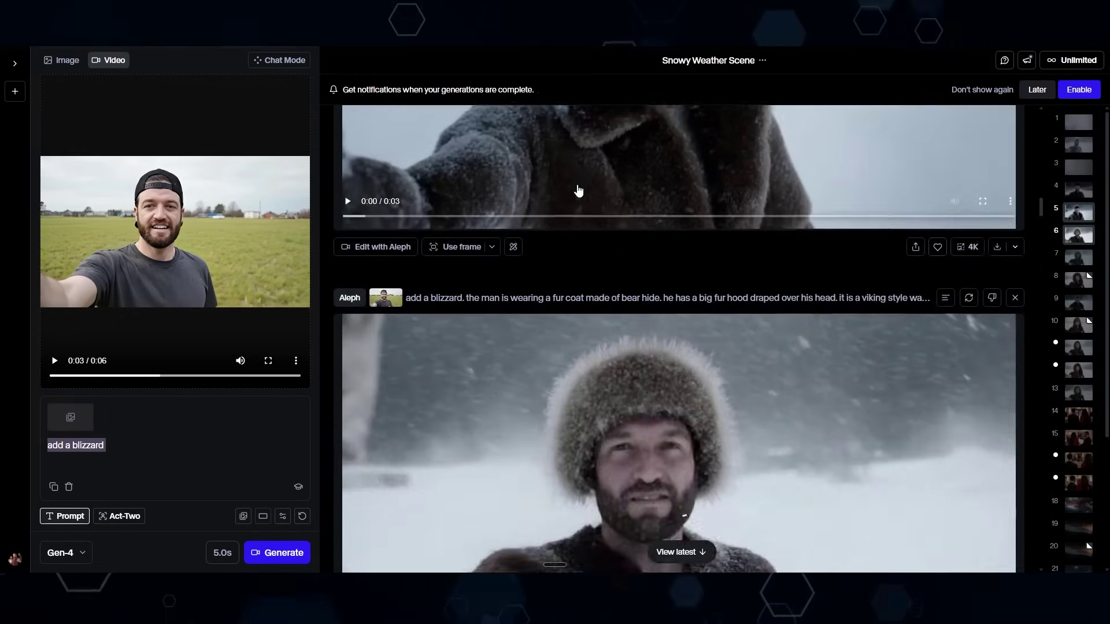
scroll(577, 188, "down", 10)
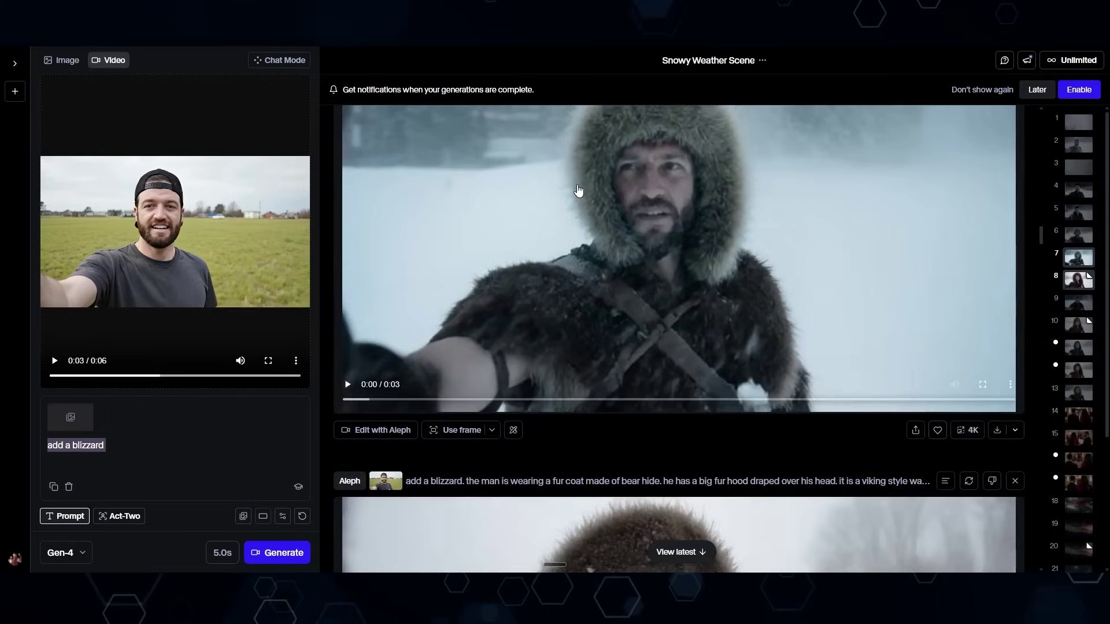
scroll(578, 191, "down", 7)
Load the prompt of the Viking-style warrior blizzard video with the big fur hood and read it through
left_click(664, 133)
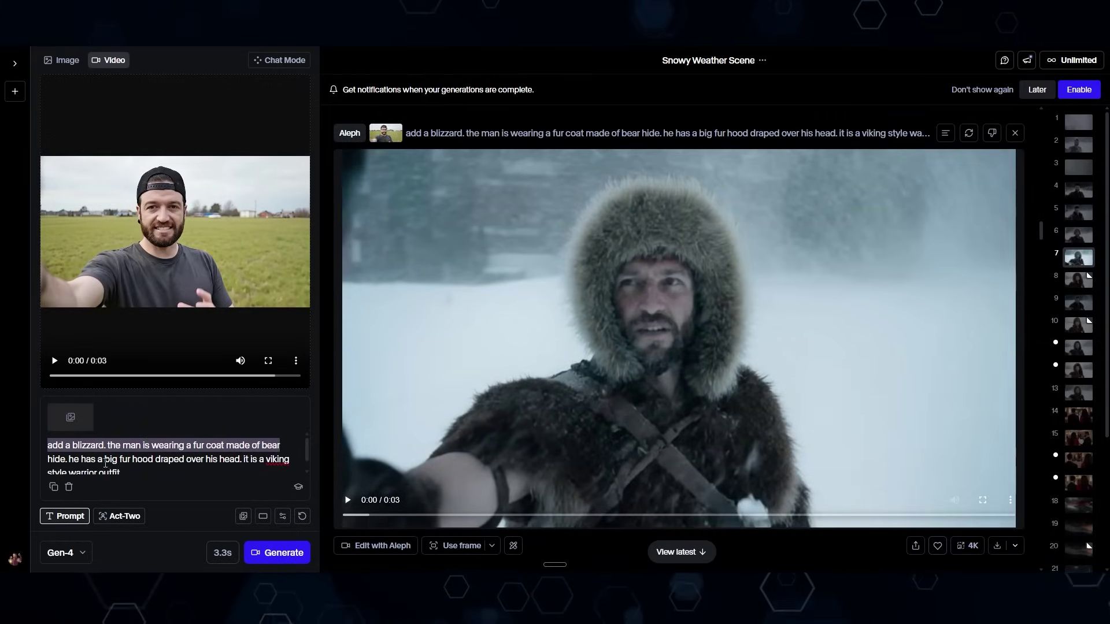
left_click(63, 460)
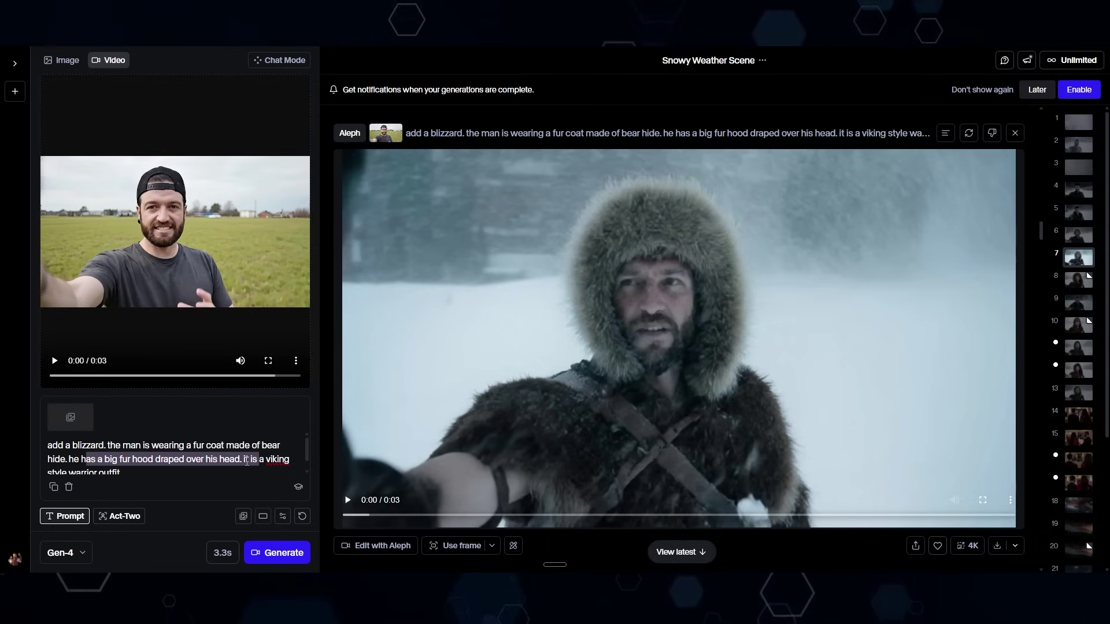
scroll(79, 462, "down", 1)
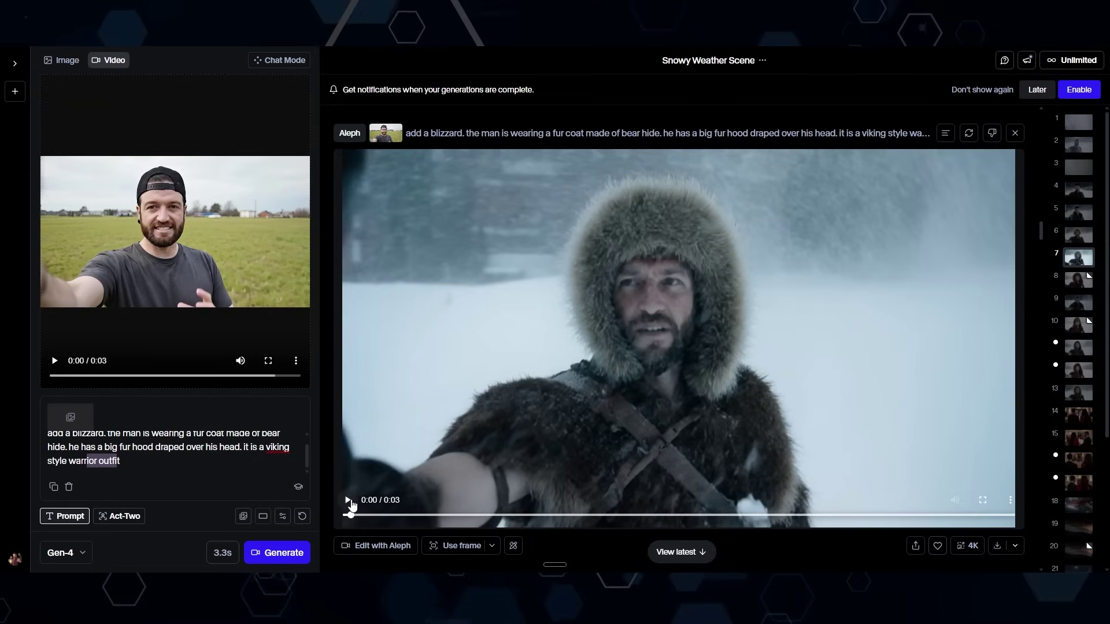
Play the Viking-style warrior blizzard video and the source clip of the couple in the hotel lobby
left_click(349, 500)
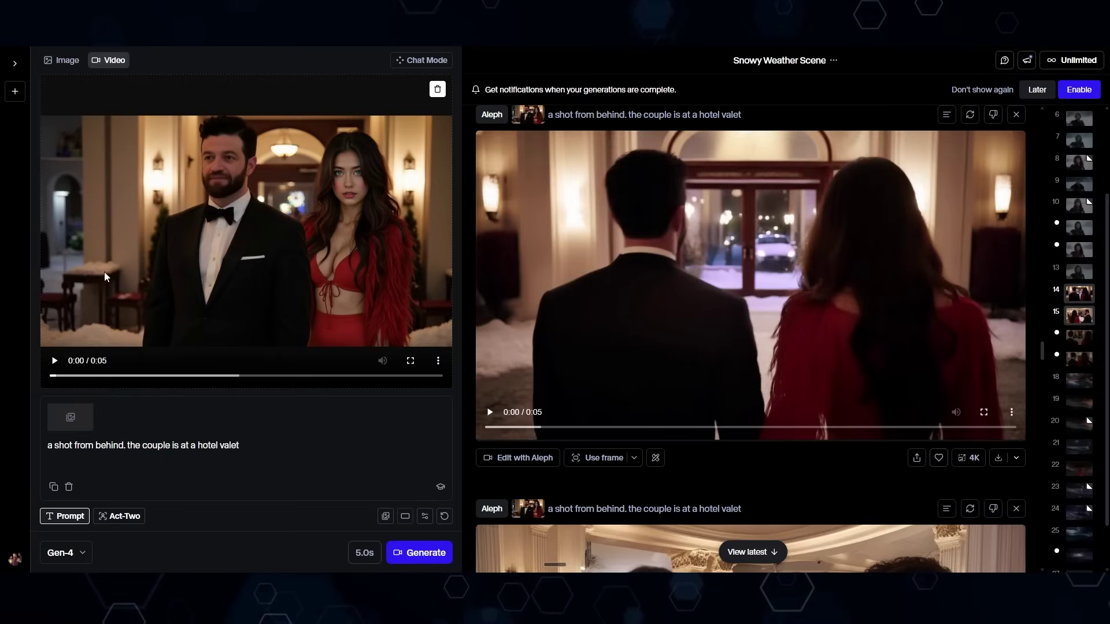
left_click(55, 360)
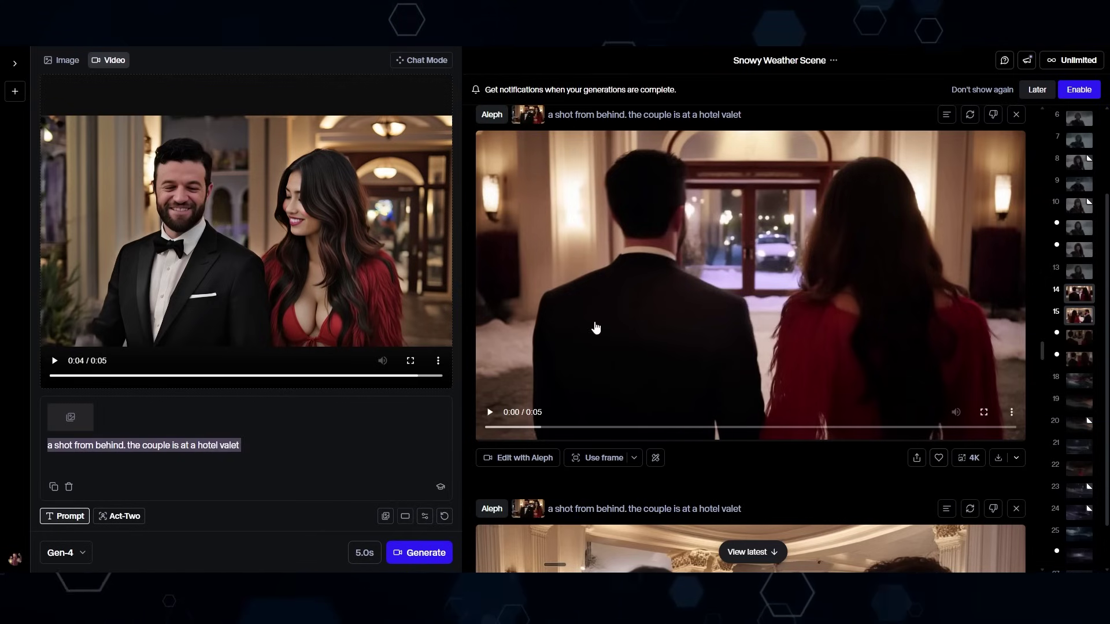
mouse_move(596, 327)
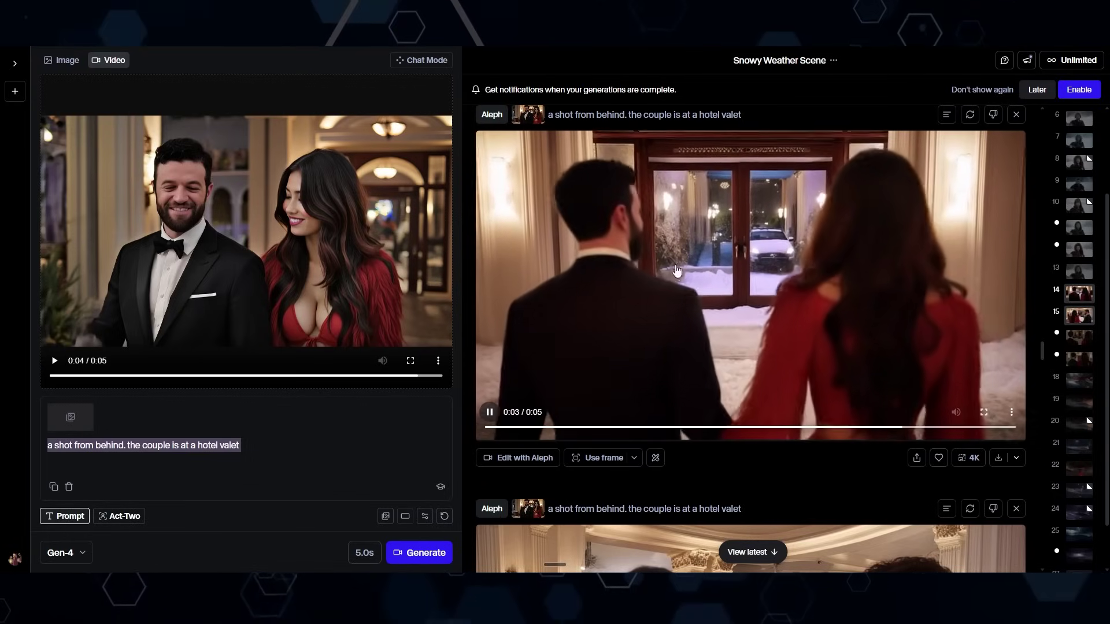
Compare the Aleph videos generated with the prompt "a shot from behind. the couple is at a hotel valet"
scroll(677, 270, "down", 5)
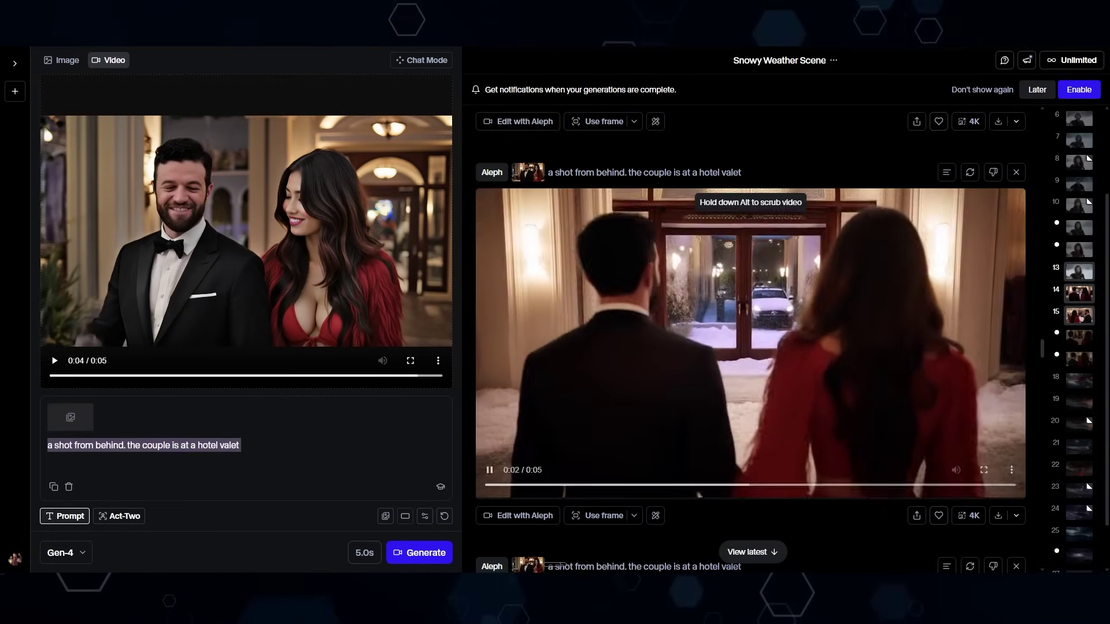
scroll(649, 258, "down", 6)
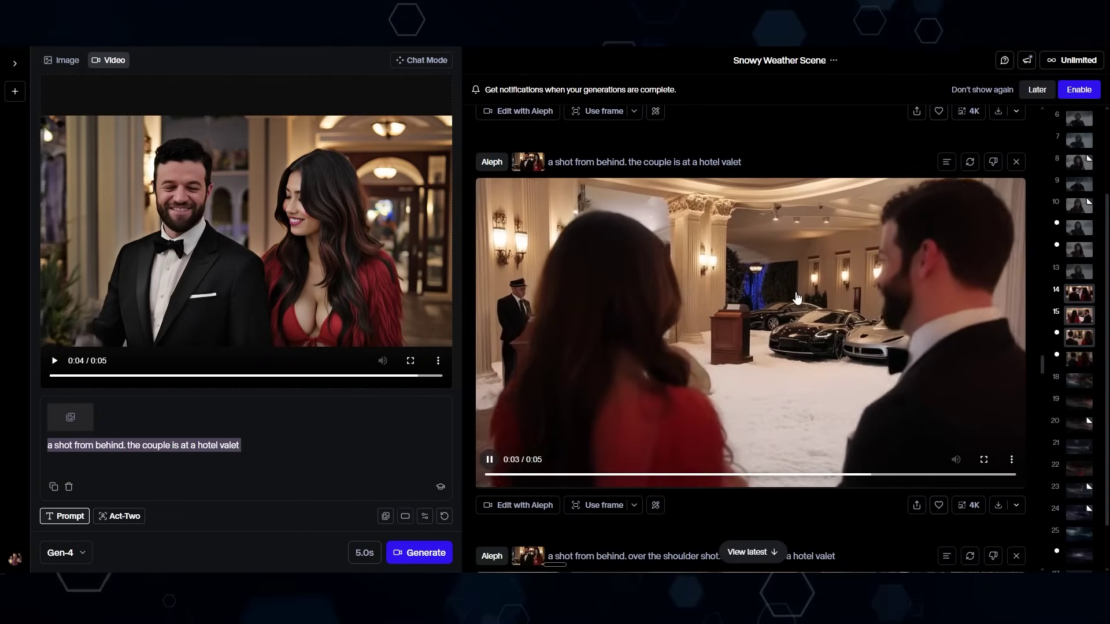
scroll(805, 300, "down", 8)
scroll(568, 286, "up", 3)
scroll(568, 286, "down", 3)
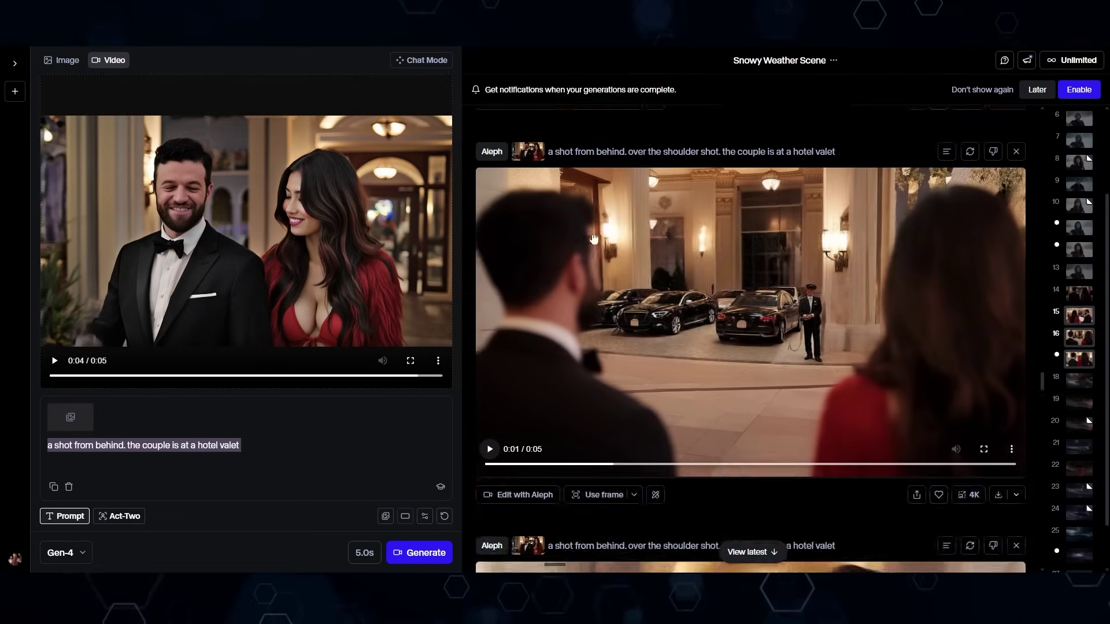
Examine the "a shot from behind. over the shoulder shot. the couple is at a hotel valet" generations against the neighbouring results
scroll(590, 232, "up", 1)
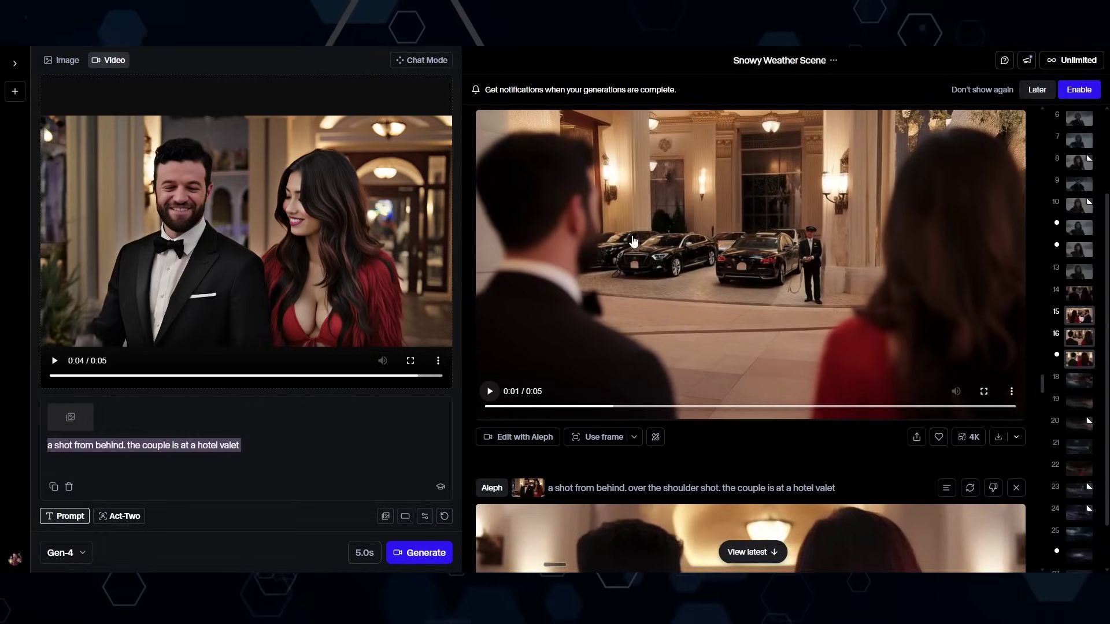
scroll(607, 232, "down", 6)
scroll(614, 233, "down", 2)
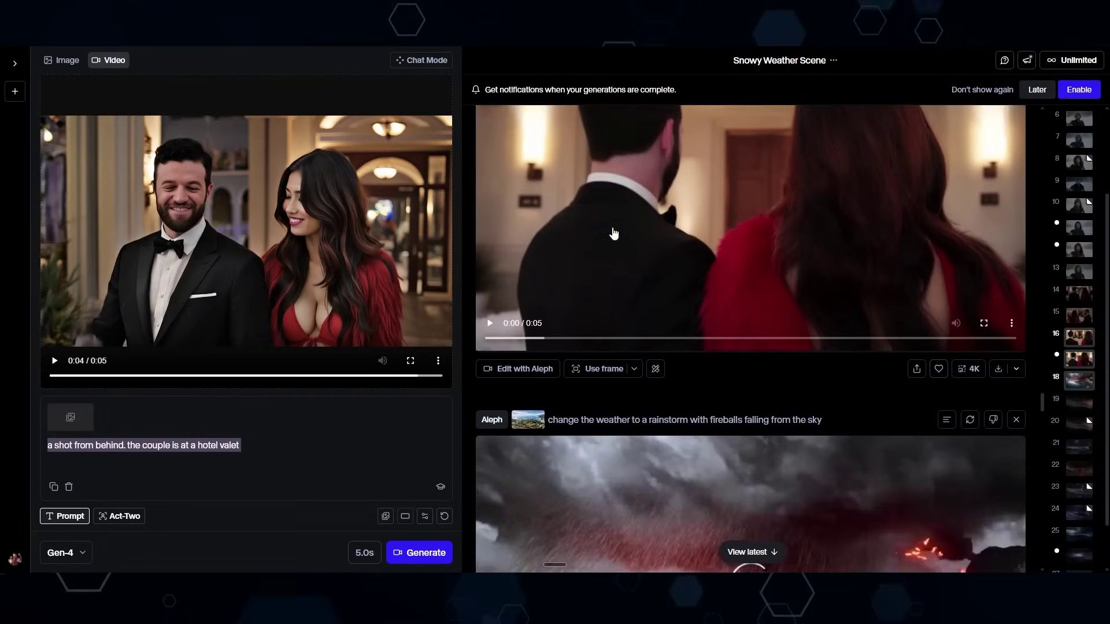
scroll(612, 237, "up", 5)
scroll(606, 277, "up", 1)
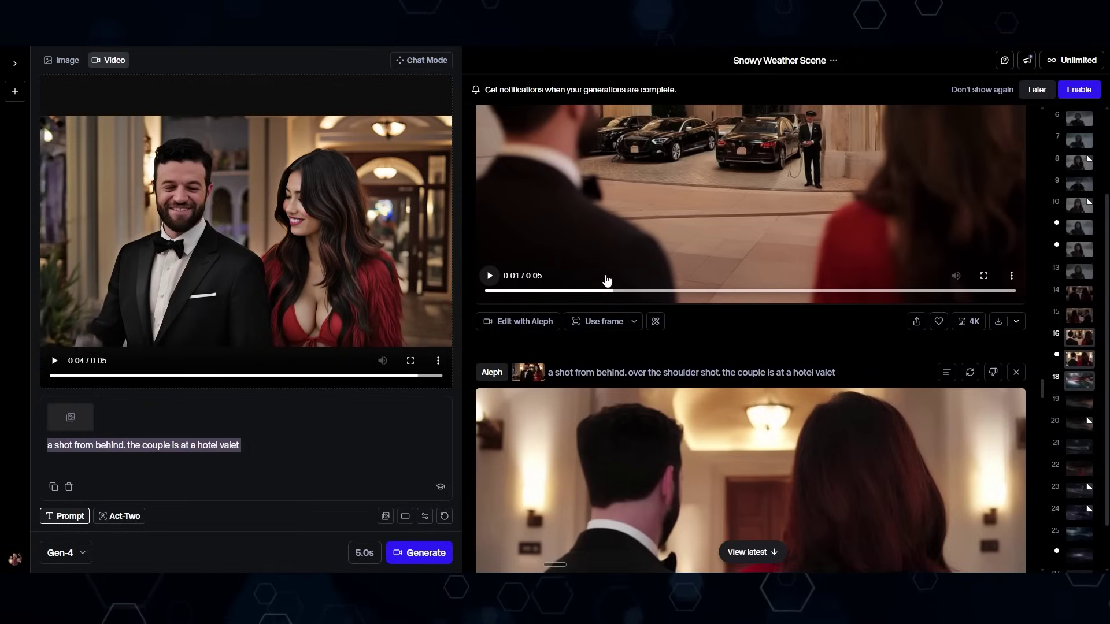
scroll(618, 277, "down", 3)
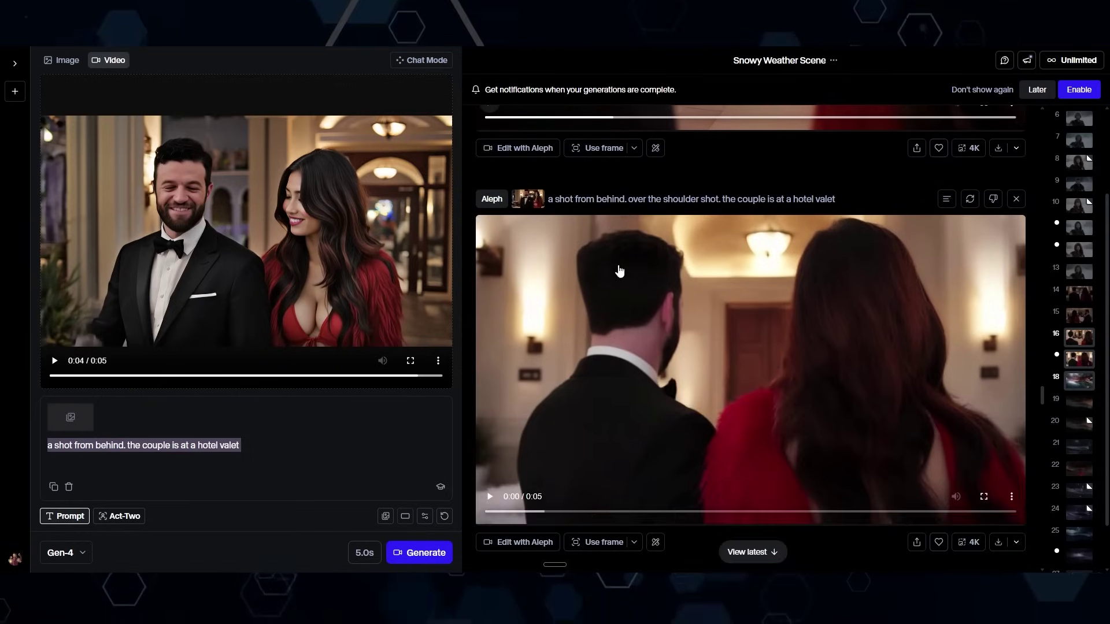
scroll(619, 272, "down", 1)
scroll(702, 343, "up", 5)
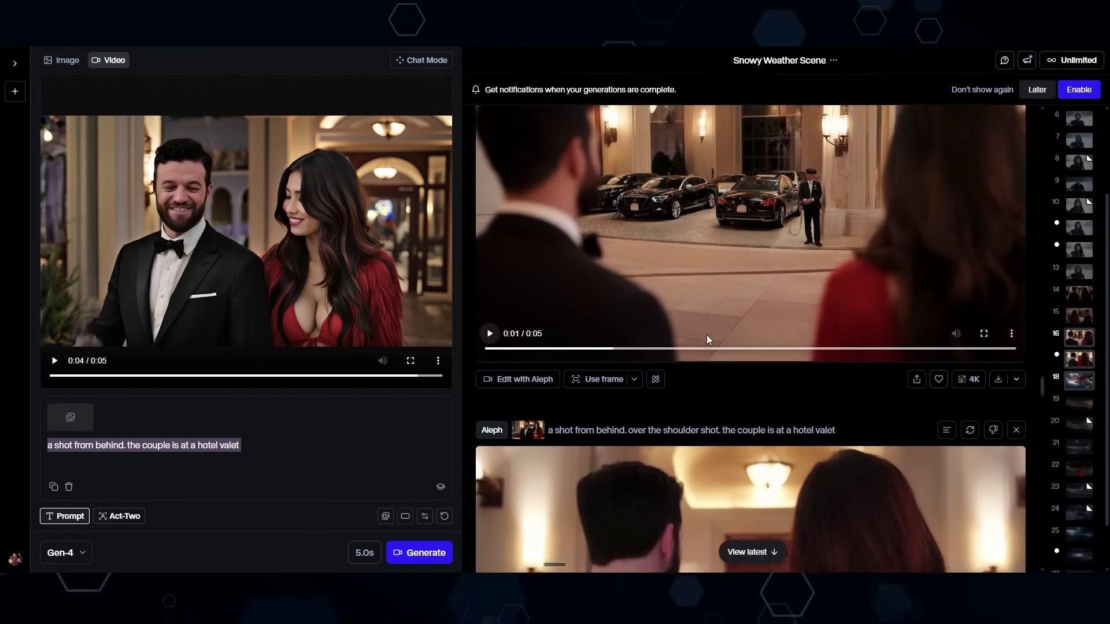
scroll(707, 340, "down", 15)
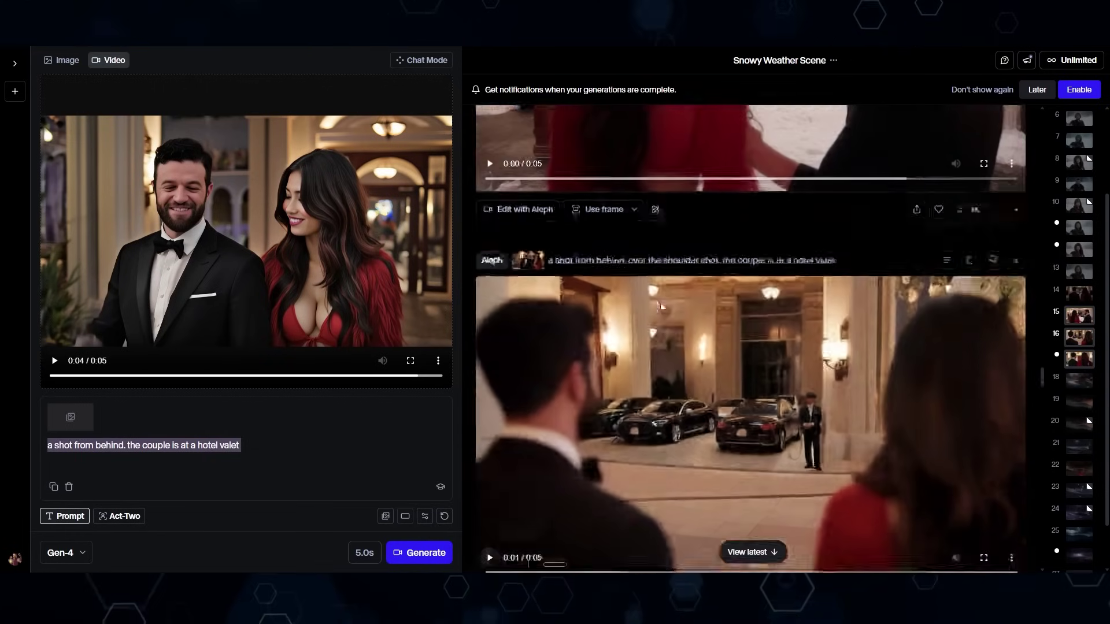
scroll(659, 305, "up", 4)
scroll(632, 297, "down", 5)
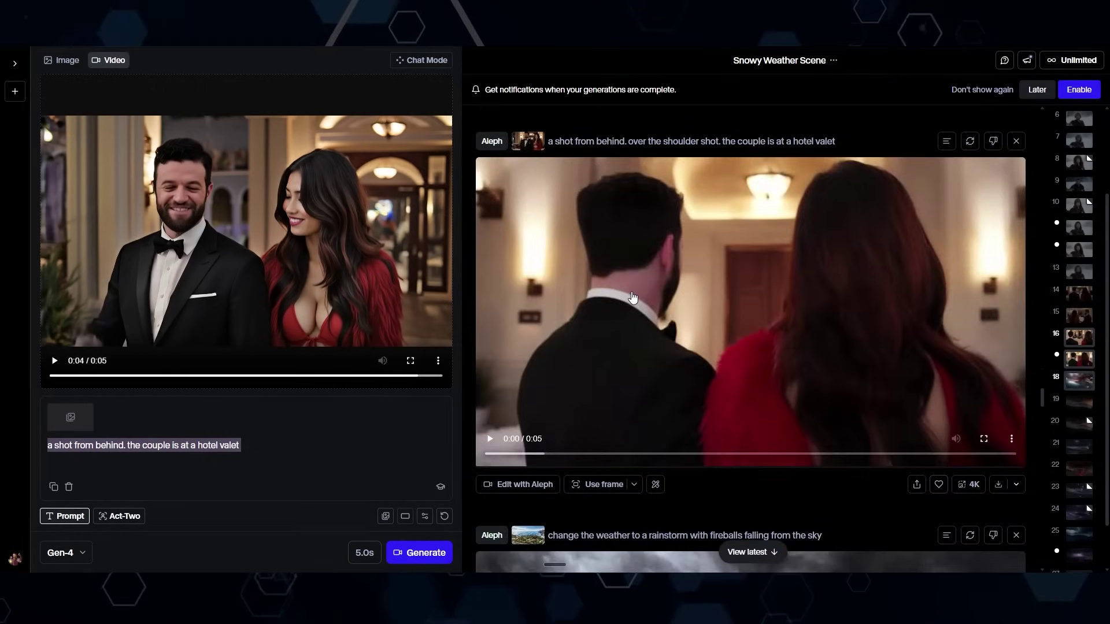
scroll(633, 297, "up", 4)
scroll(638, 239, "down", 4)
scroll(639, 239, "up", 6)
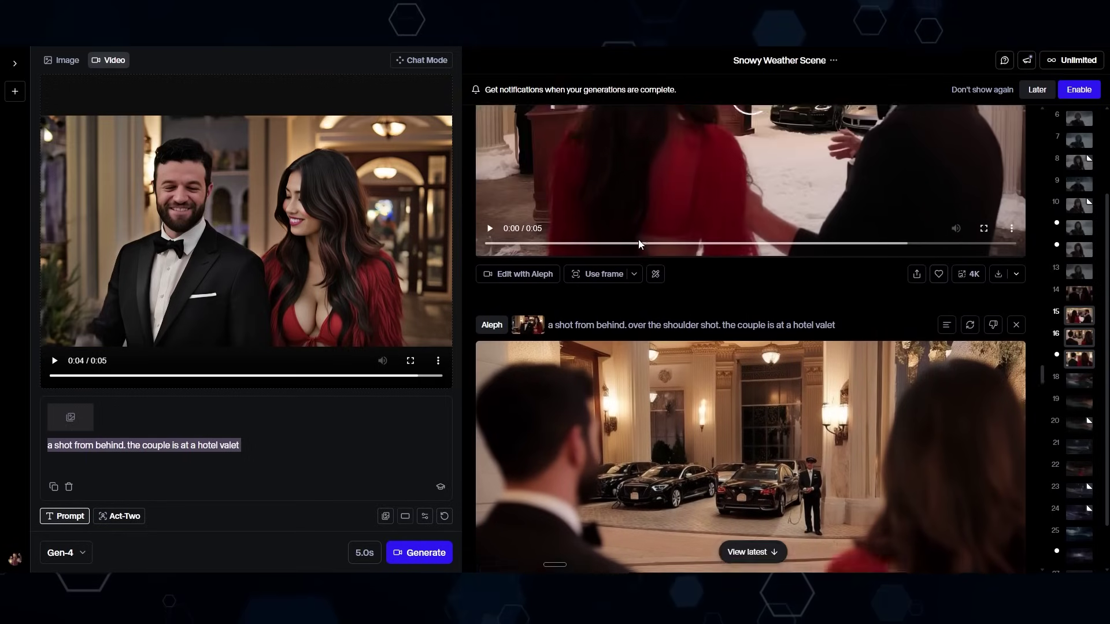
scroll(640, 245, "up", 3)
scroll(639, 247, "down", 7)
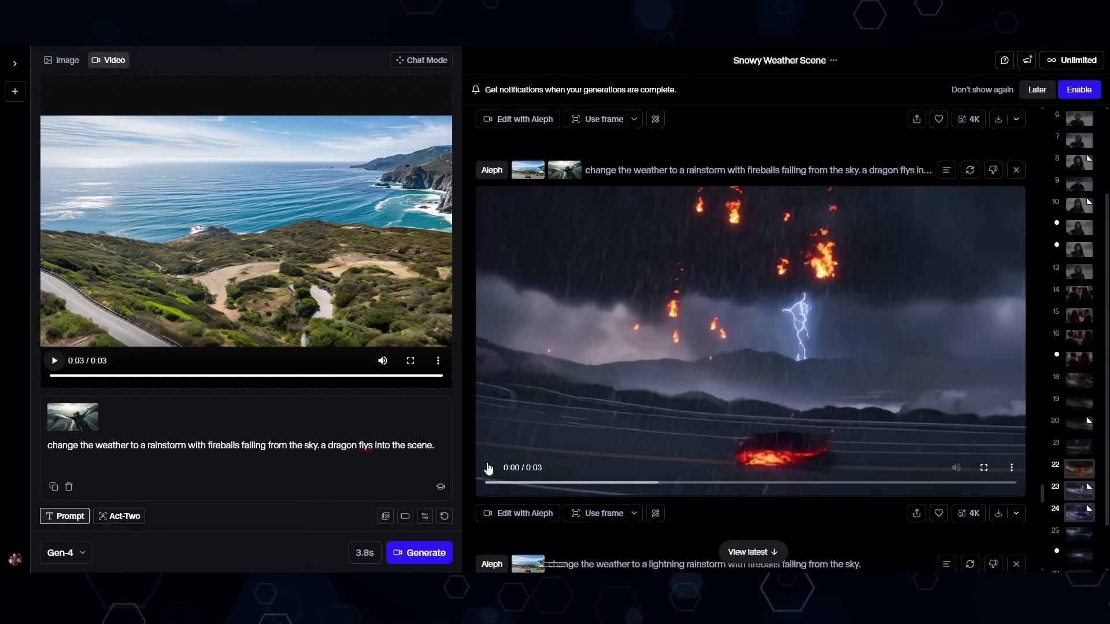
Review the coastal road generations that change the weather to a rainstorm with falling fireballs and lightning
scroll(578, 277, "down", 3)
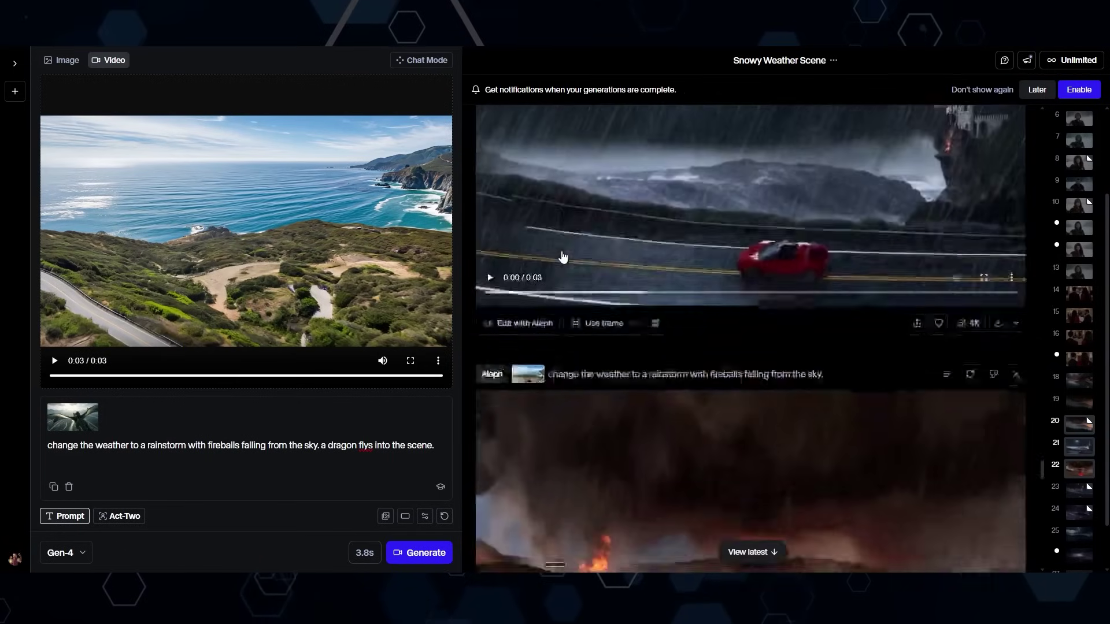
scroll(560, 295, "up", 4)
scroll(560, 303, "down", 5)
scroll(520, 324, "up", 3)
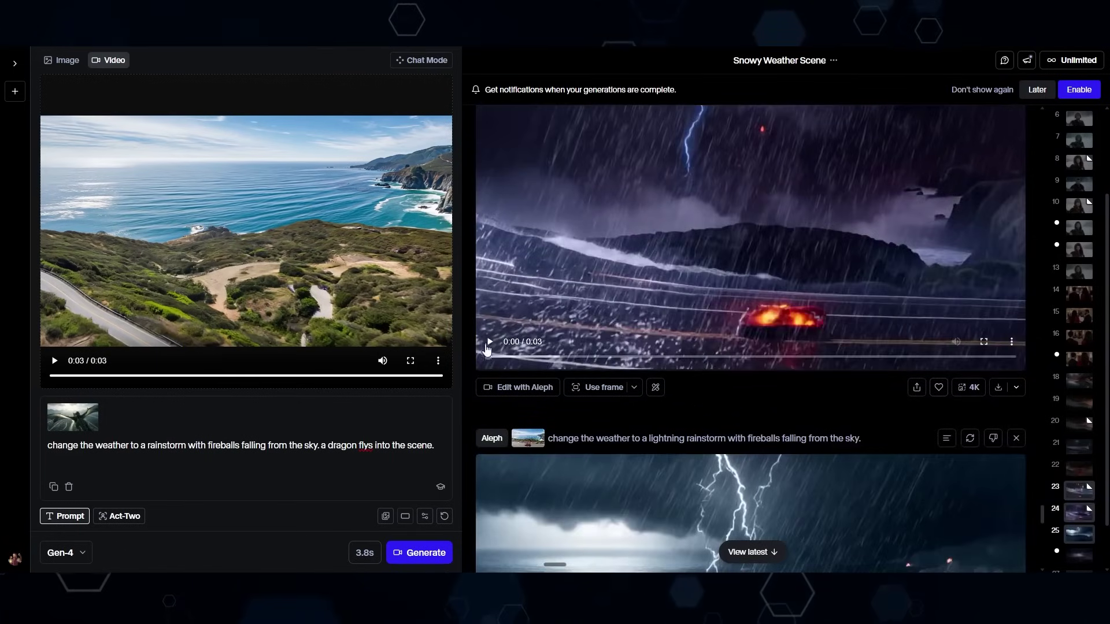
scroll(619, 280, "down", 5)
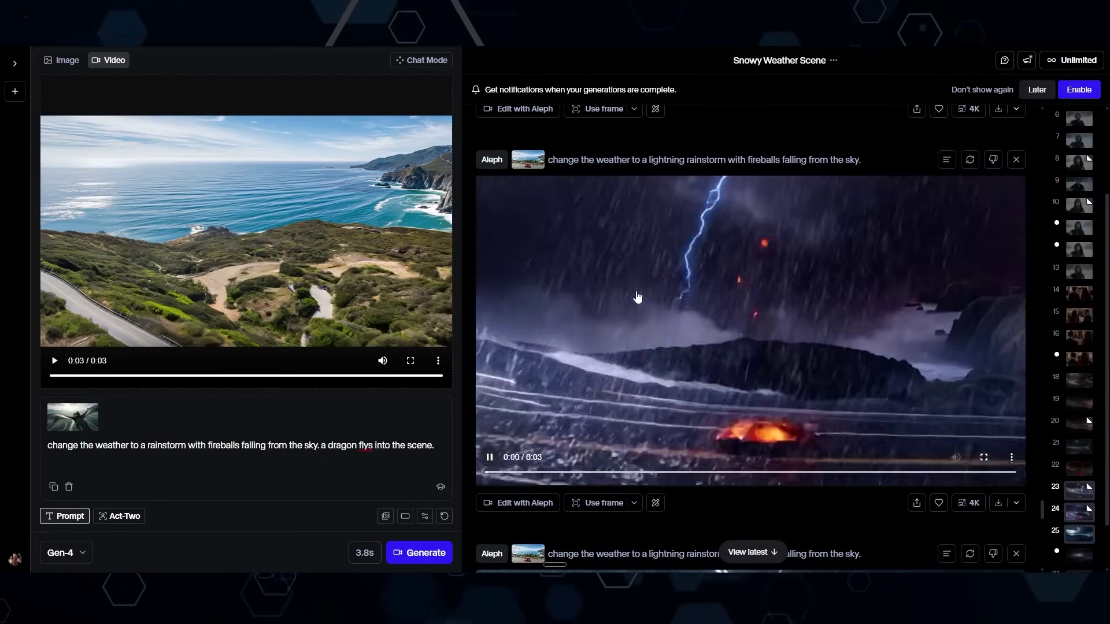
scroll(565, 236, "down", 5)
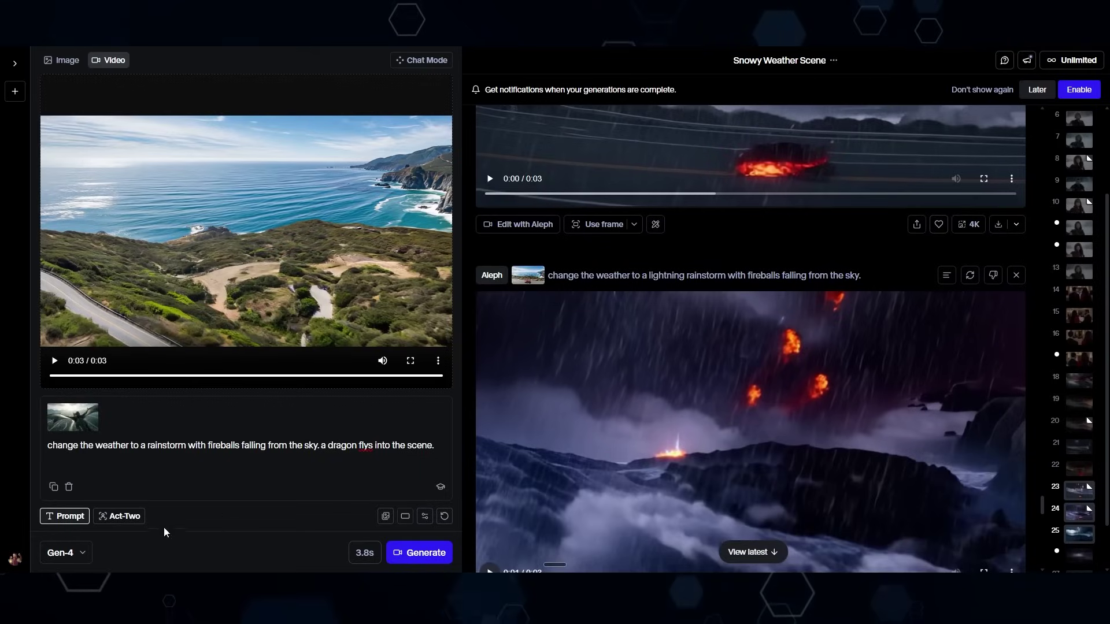
Show the Act-Two performance and character setup and browse the remaining lightning rainstorm generations
left_click(123, 517)
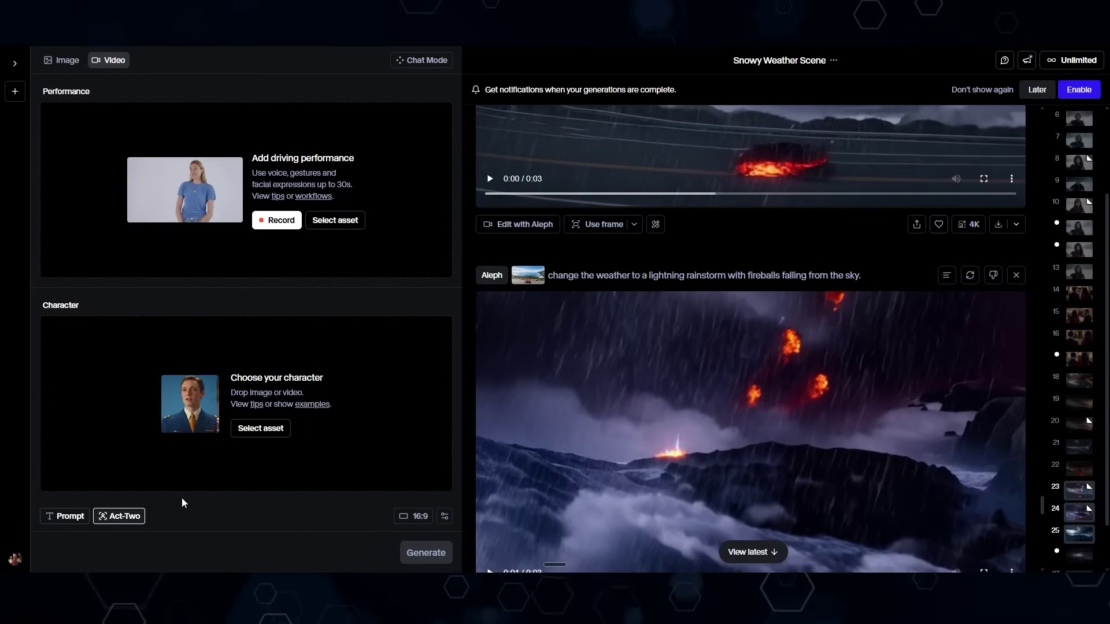
scroll(598, 182, "down", 8)
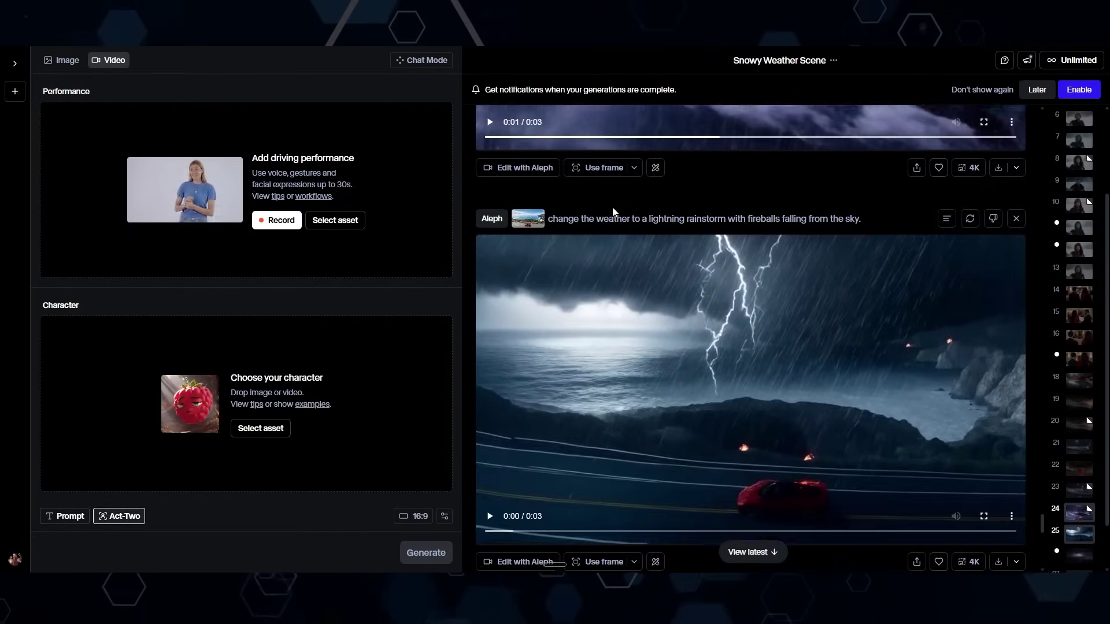
scroll(598, 187, "down", 9)
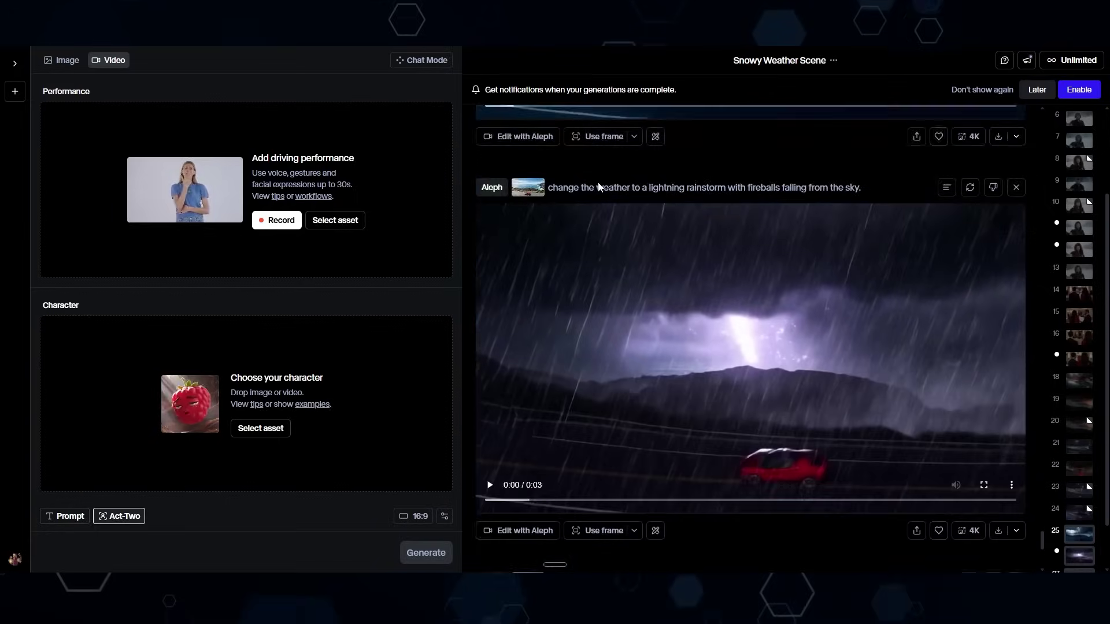
scroll(597, 182, "down", 4)
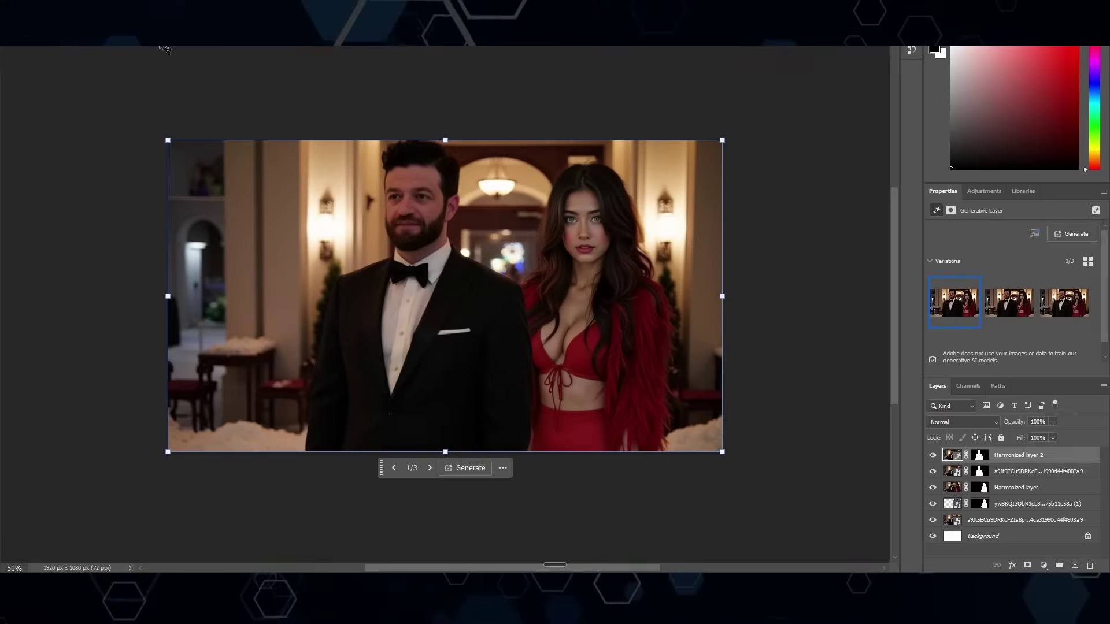
Switch to Photoshop and toggle the visibility of the woman's Harmonized layer repeatedly to compare the composite with and without it
left_click(933, 489)
left_click(933, 489)
left_click(933, 489)
left_click(933, 489)
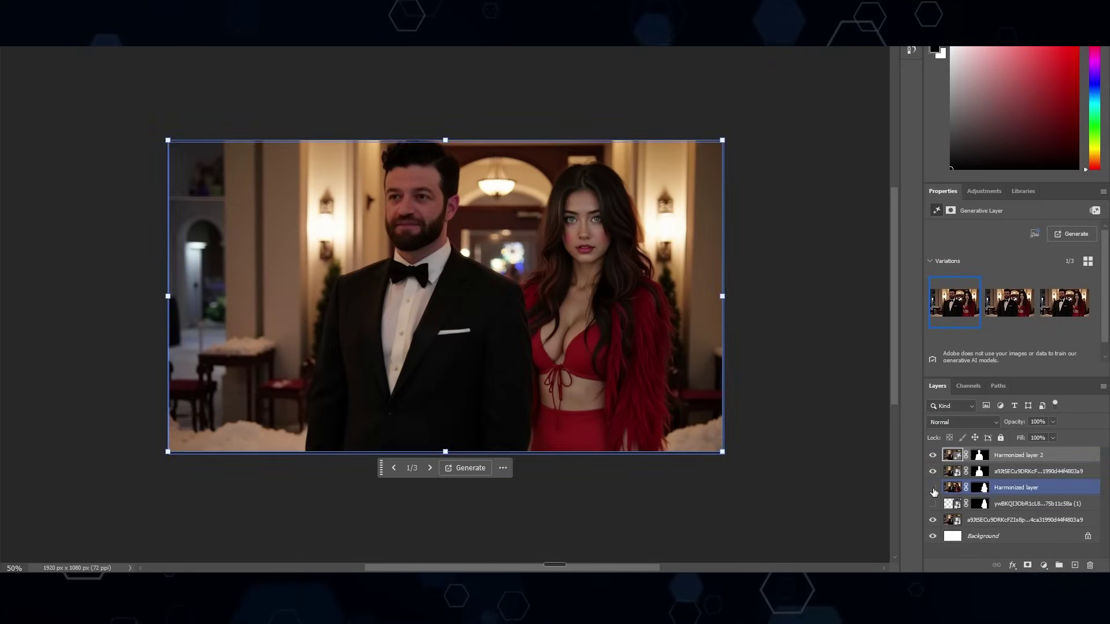
left_click(933, 489)
left_click(933, 489)
left_click(933, 489)
left_click(933, 489)
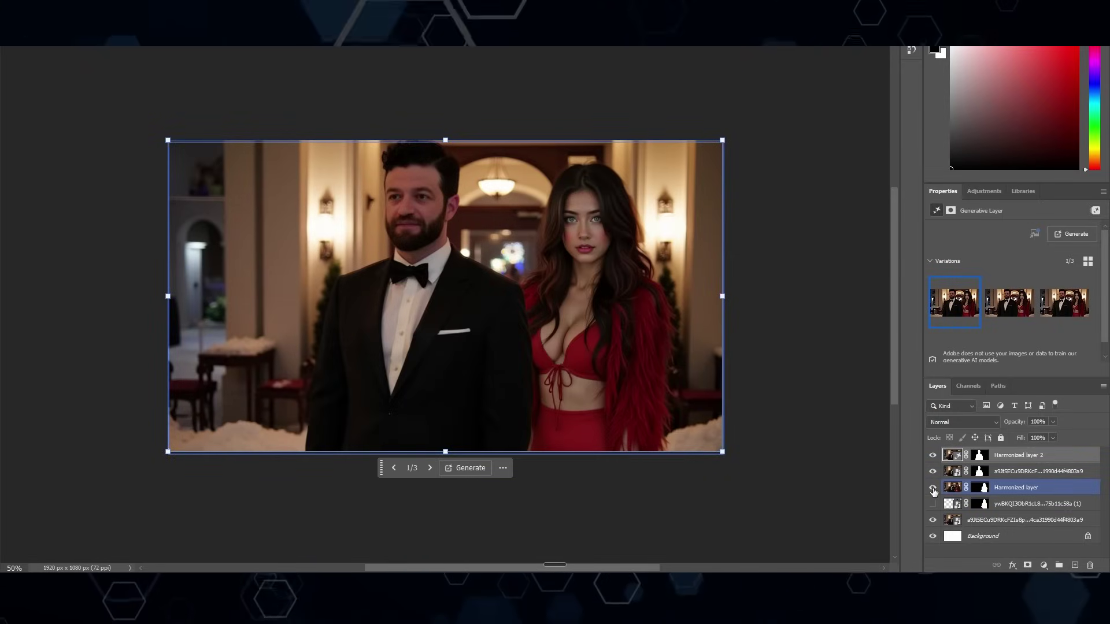
left_click(933, 490)
left_click(933, 489)
left_click(933, 489)
left_click(933, 489)
left_click(933, 489)
left_click(933, 489)
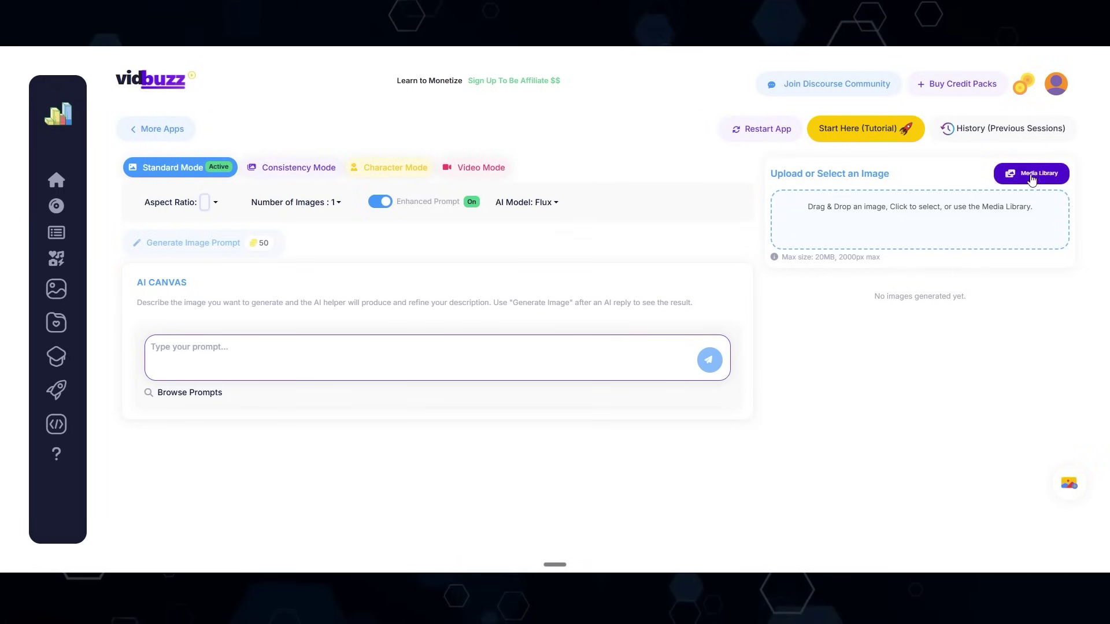
Switch to Vidbuzz and load the image of the woman in the dark blue dress and cloak from the media library
left_click(1032, 175)
scroll(537, 192, "down", 3)
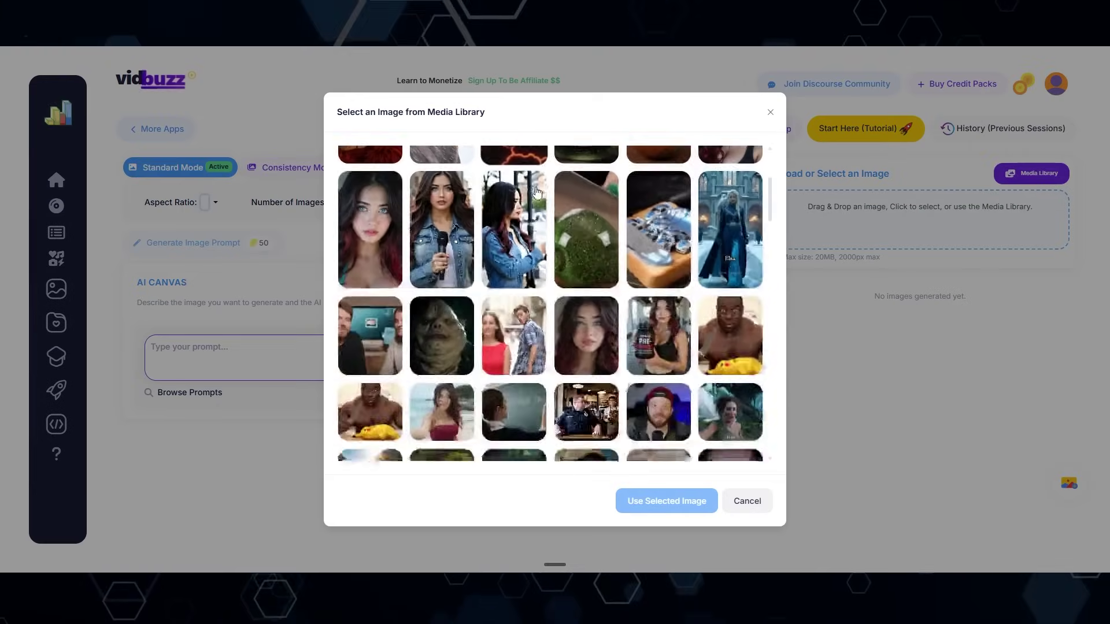
scroll(537, 192, "down", 3)
scroll(586, 220, "up", 5)
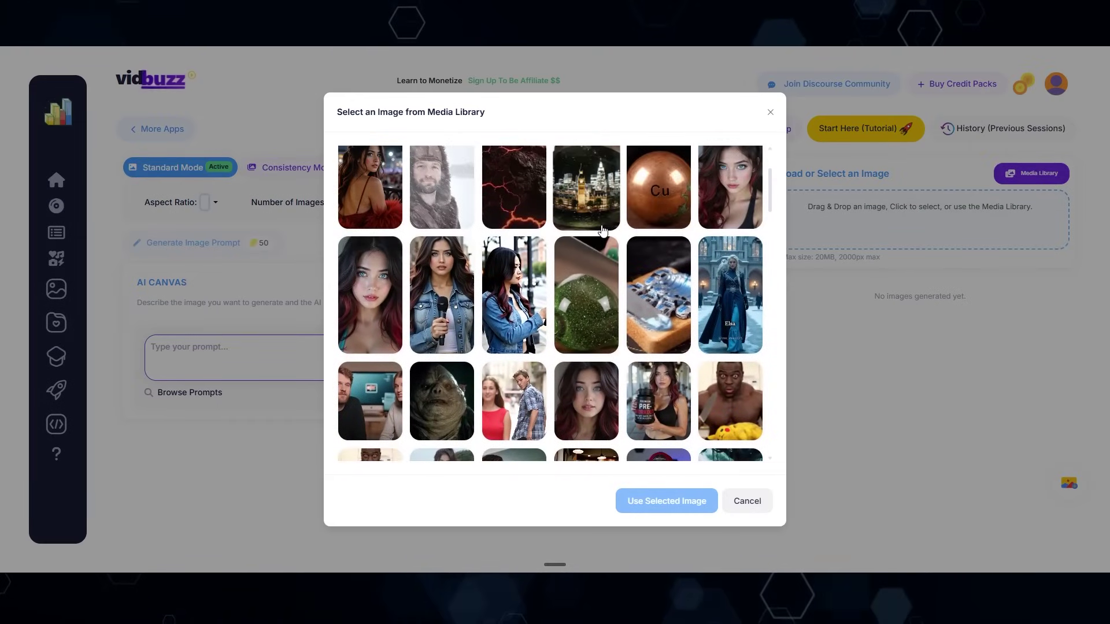
left_click(730, 292)
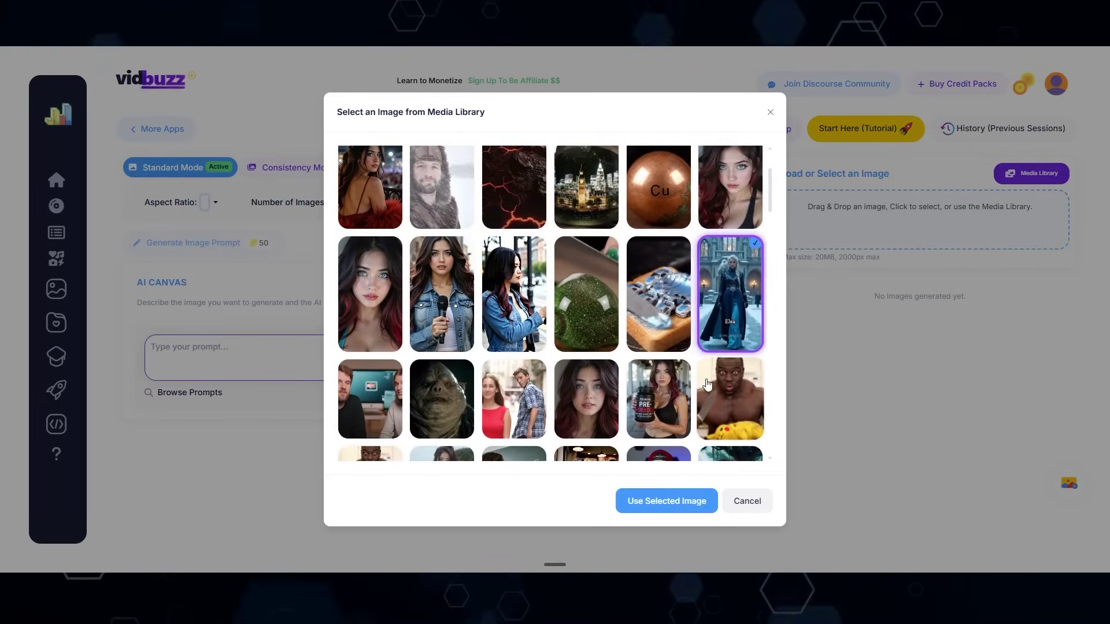
key("Return")
Generate an image prompt from the active image and highlight its full text for reading
left_click(204, 245)
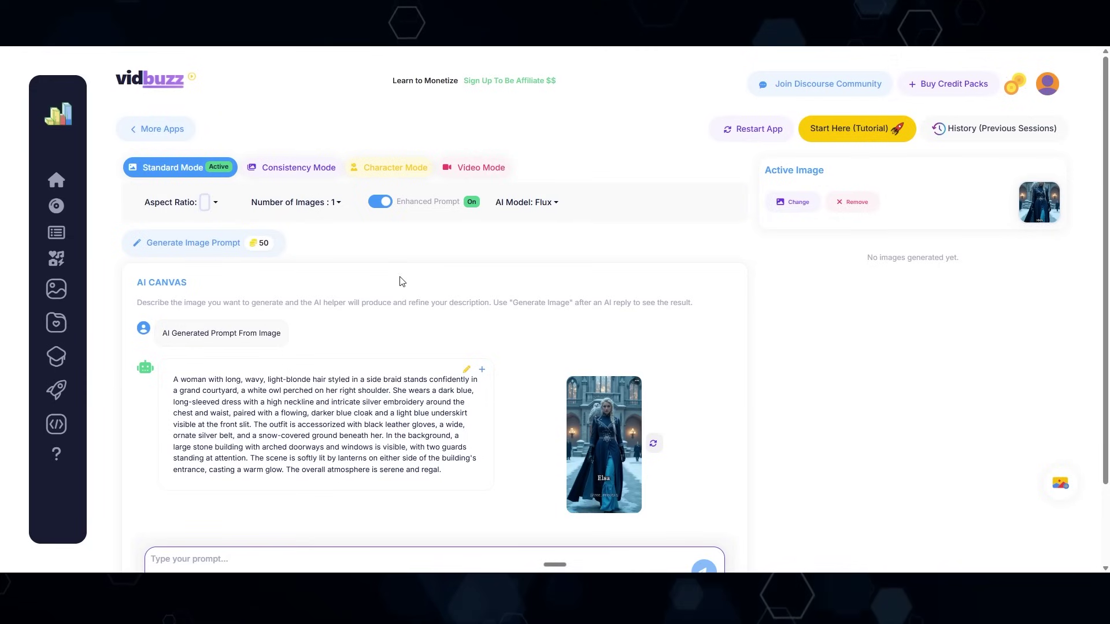
left_click_drag(442, 470, 173, 376)
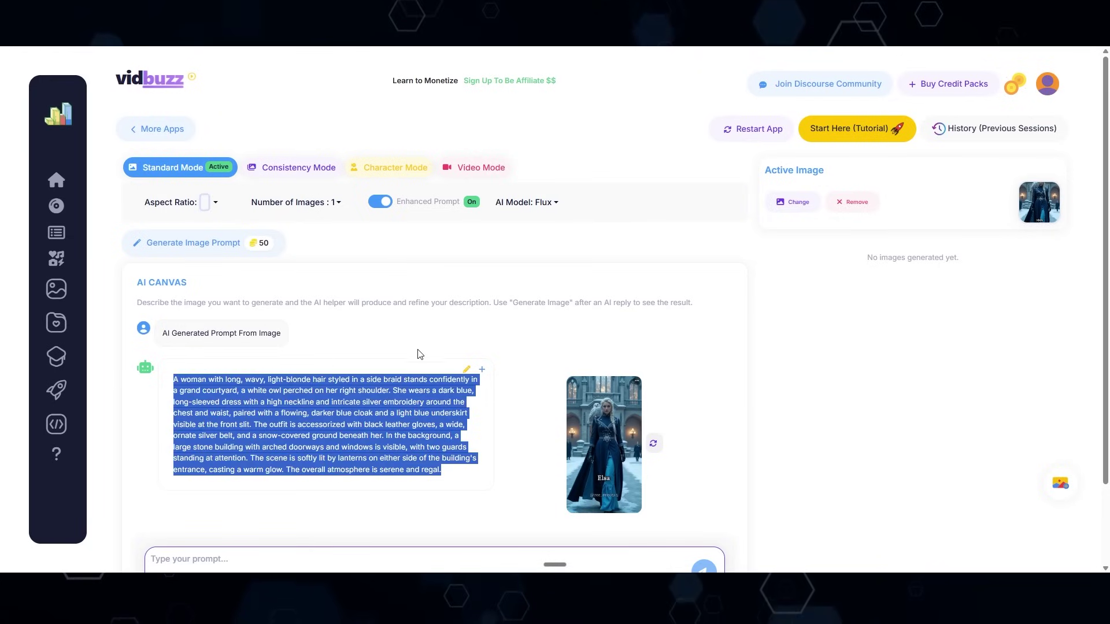
left_click(434, 346)
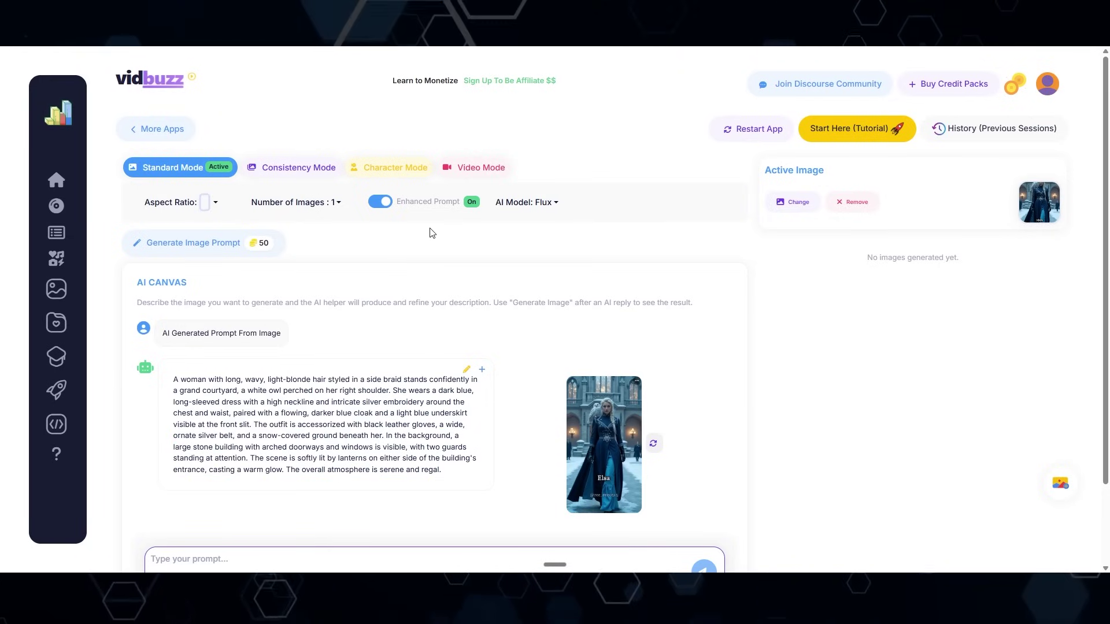
Activate Character Mode, choose the keira3 character and generate images from the AI-generated prompt
left_click(408, 167)
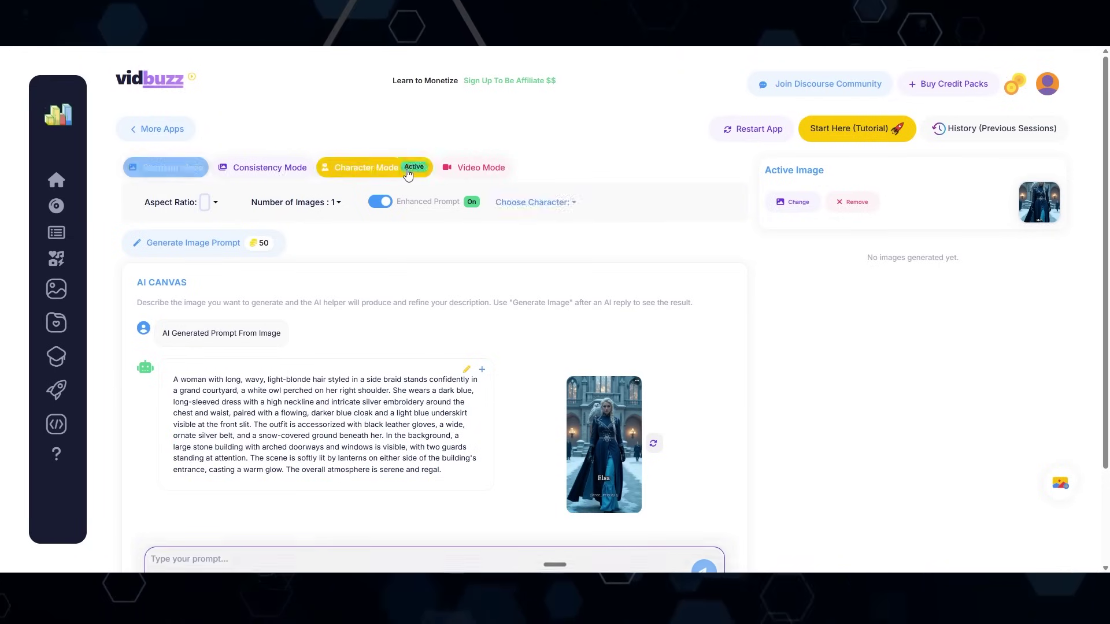
left_click(564, 214)
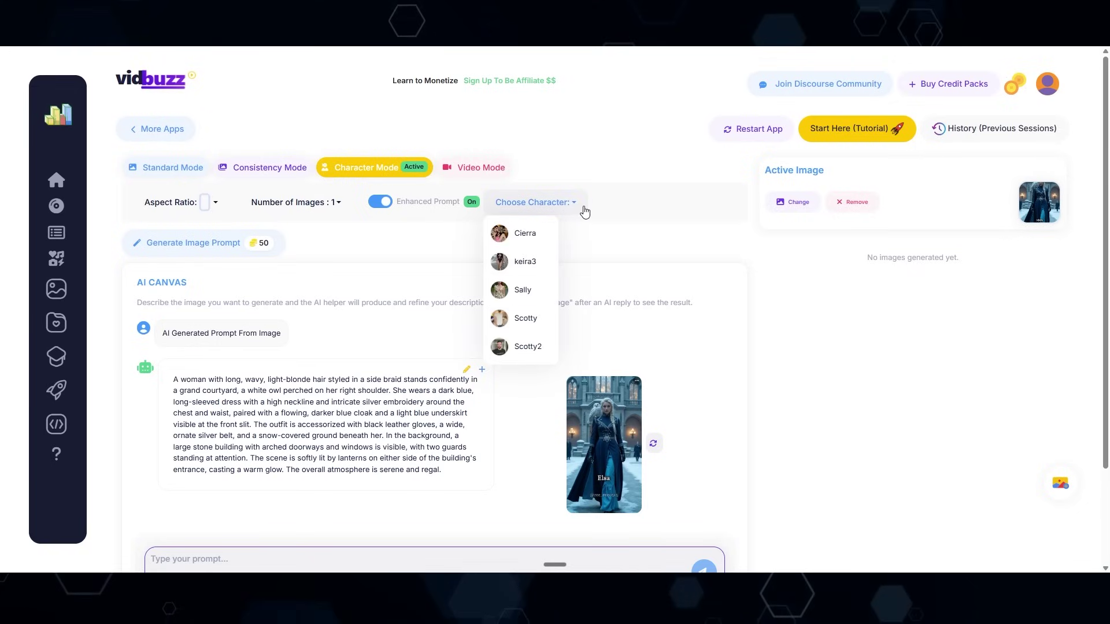
left_click(525, 262)
left_click(653, 443)
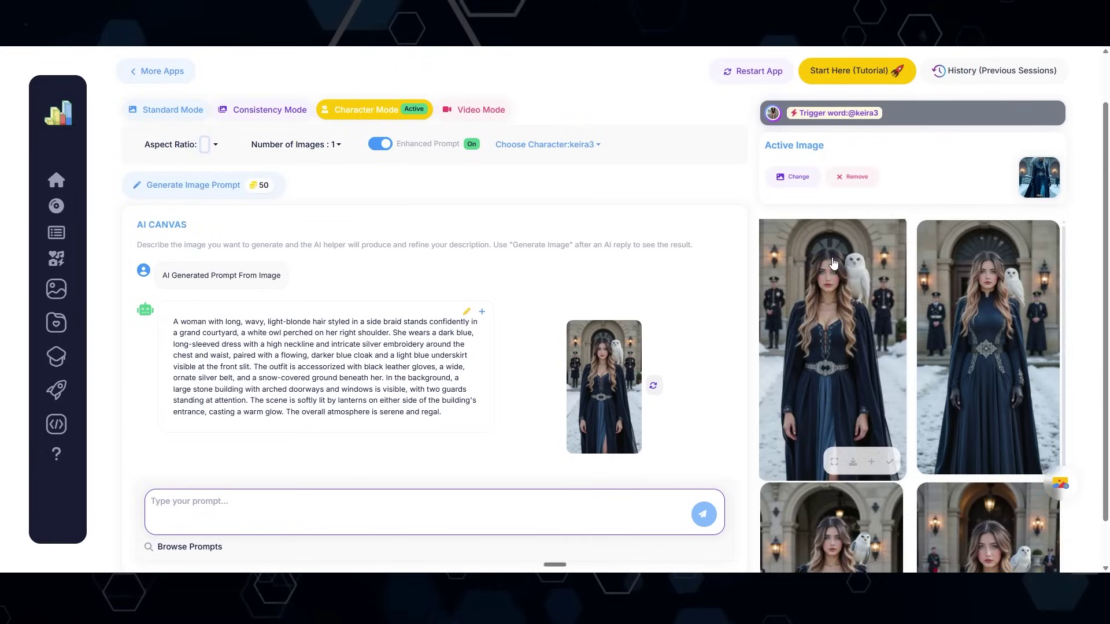
Review the generated keira3 images and download the first one, showing the woman with the white owl in front of two guards
scroll(892, 412, "down", 3)
scroll(892, 412, "up", 3)
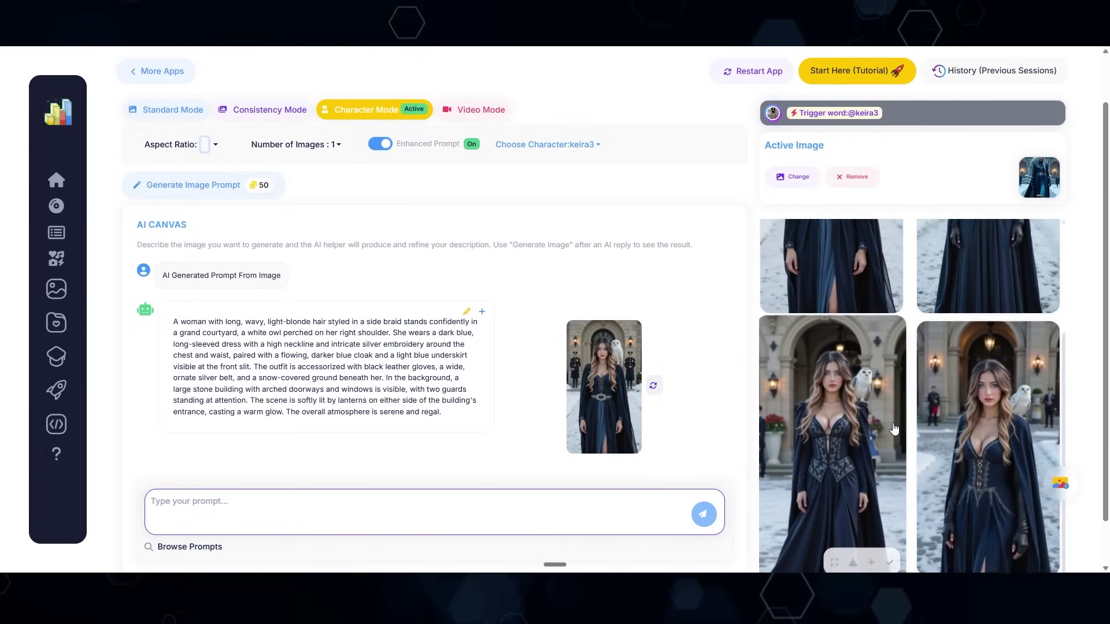
scroll(867, 313, "up", 1)
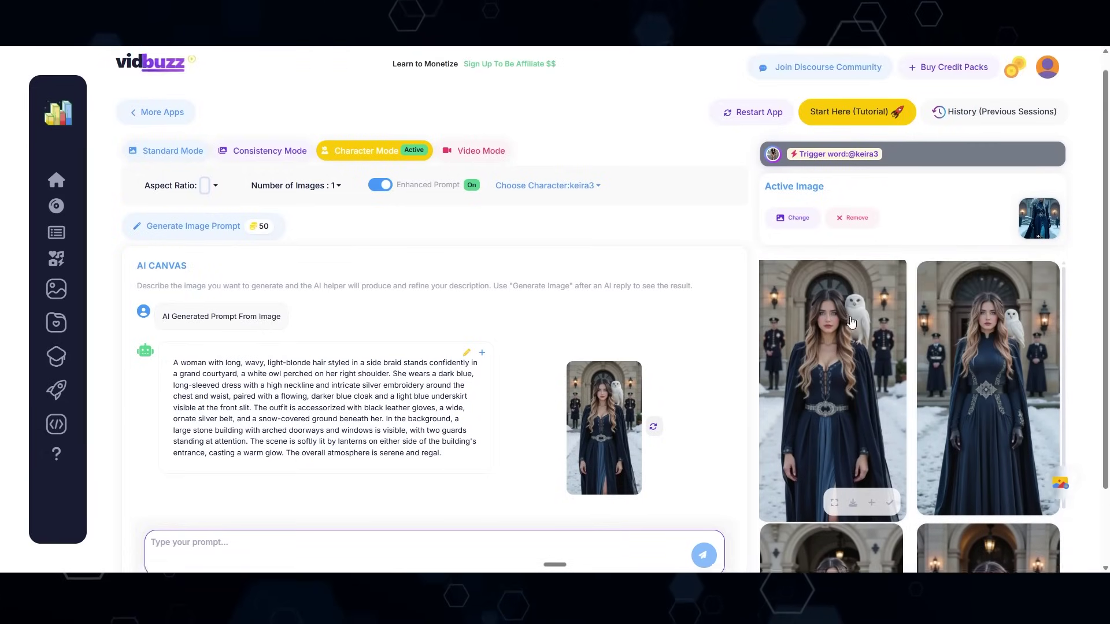
scroll(862, 385, "down", 1)
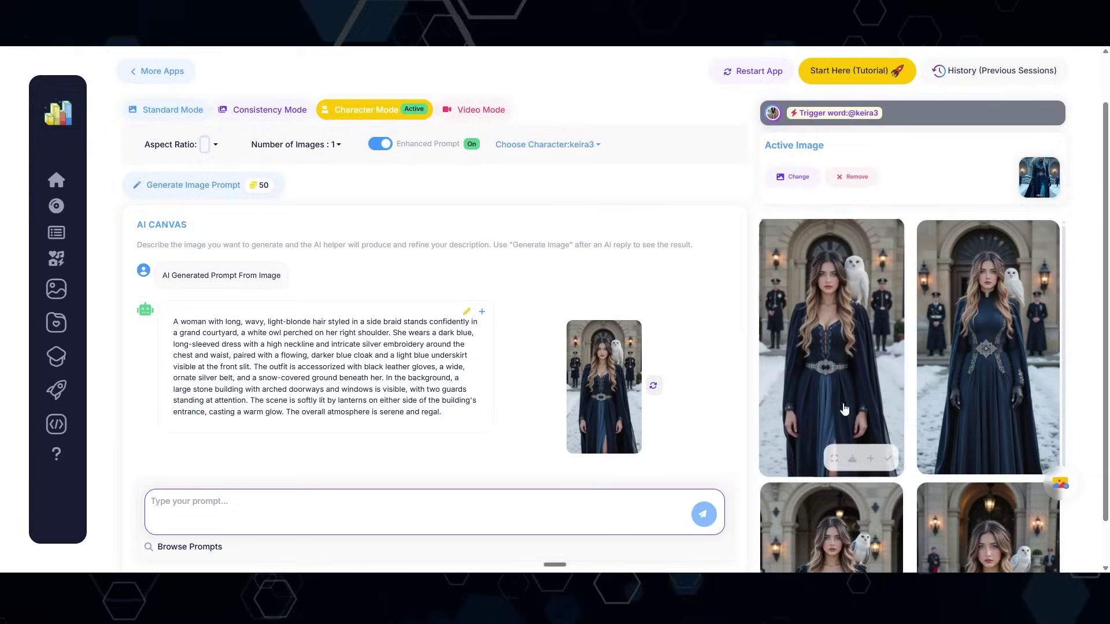
left_click(853, 465)
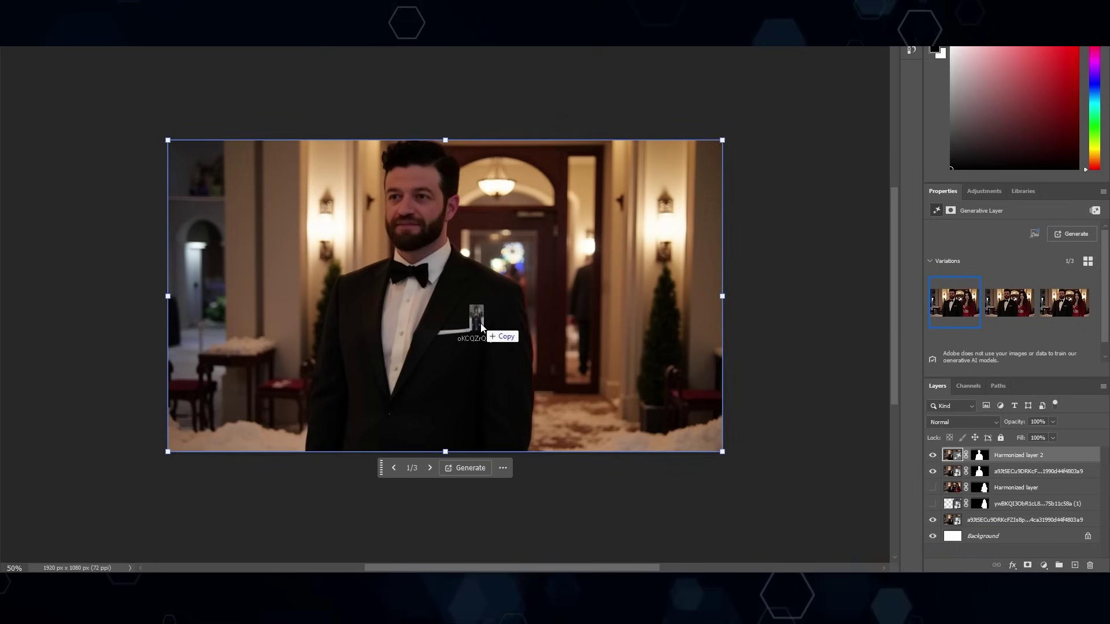
Switch to Photoshop, place the downloaded image in the composite and move the cut-out woman's layer beneath the bearded man's two layers
left_click_drag(579, 294, 583, 287)
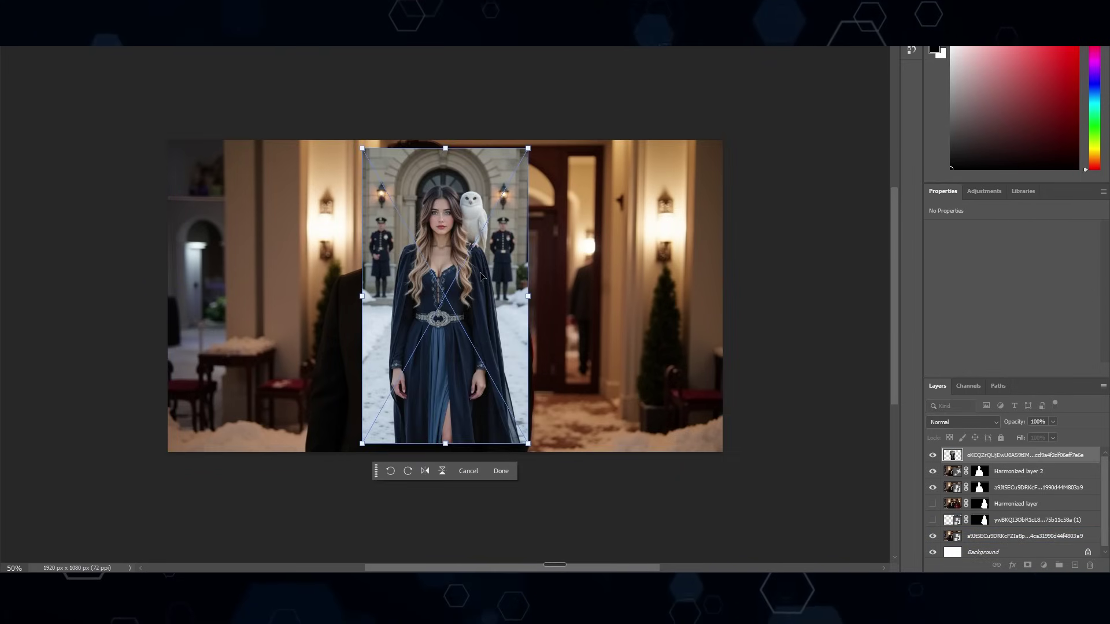
left_click(501, 471)
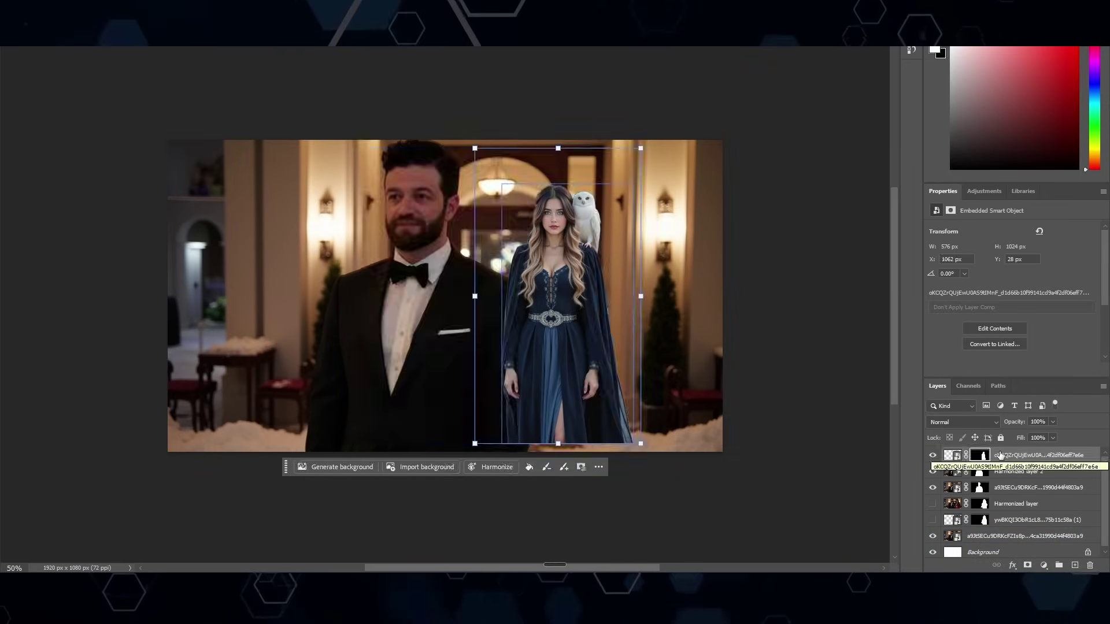
left_click_drag(1001, 455, 998, 494)
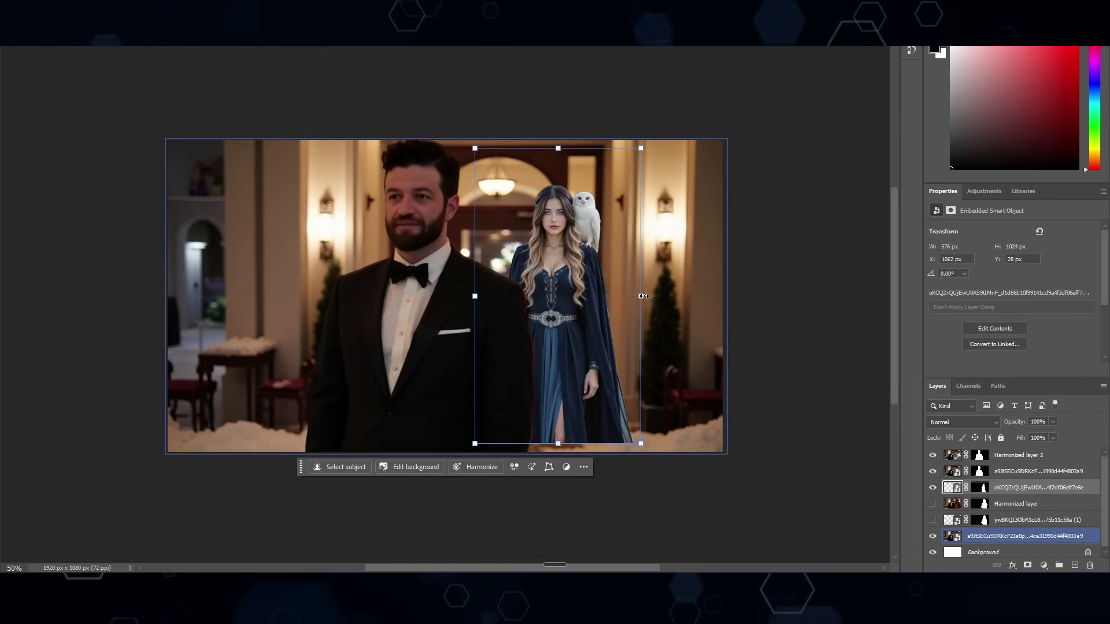
Enlarge the woman with the owl to about 718 by 1276 px and position her behind the man's shoulder
left_click_drag(643, 296, 637, 327)
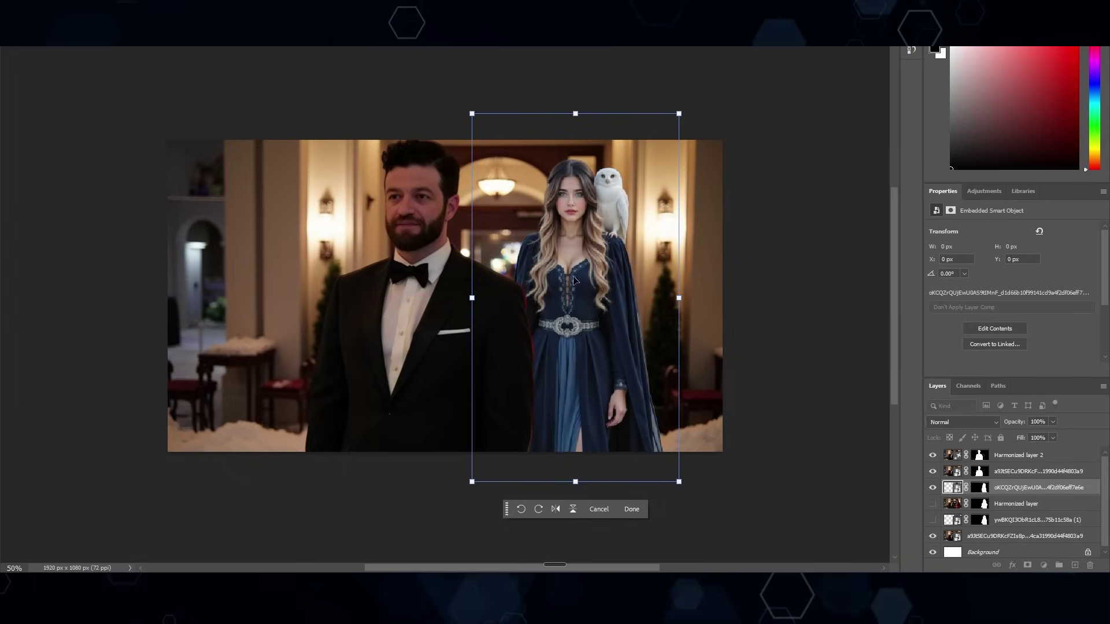
left_click_drag(574, 281, 570, 289)
key("Return")
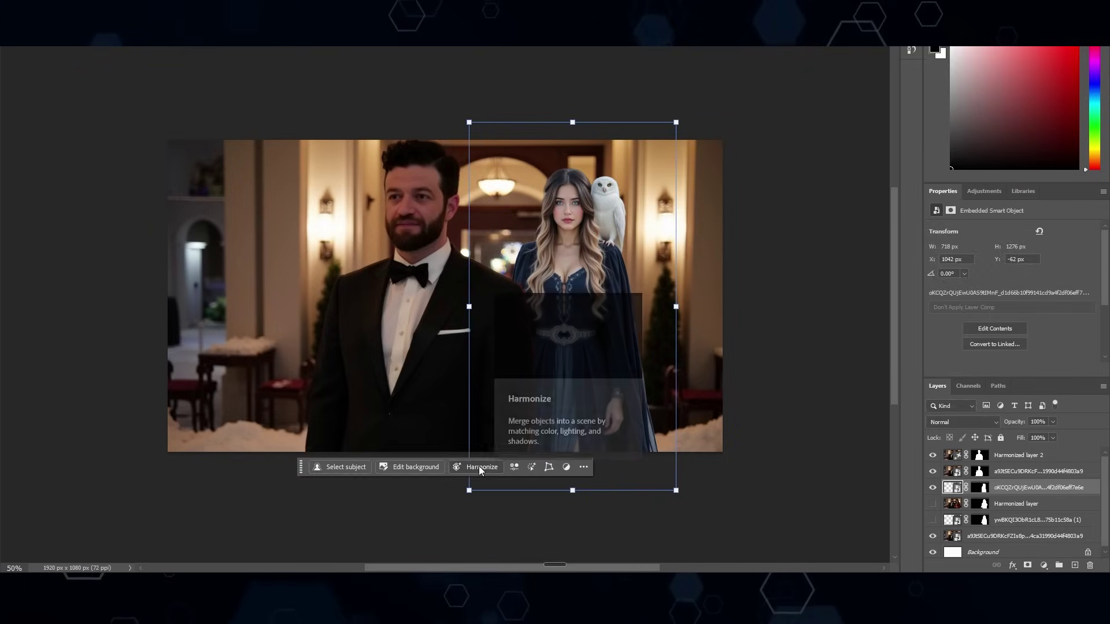
Harmonize the woman's layer with the warm hallway scene and deselect the layers to inspect the composite
left_click(479, 466)
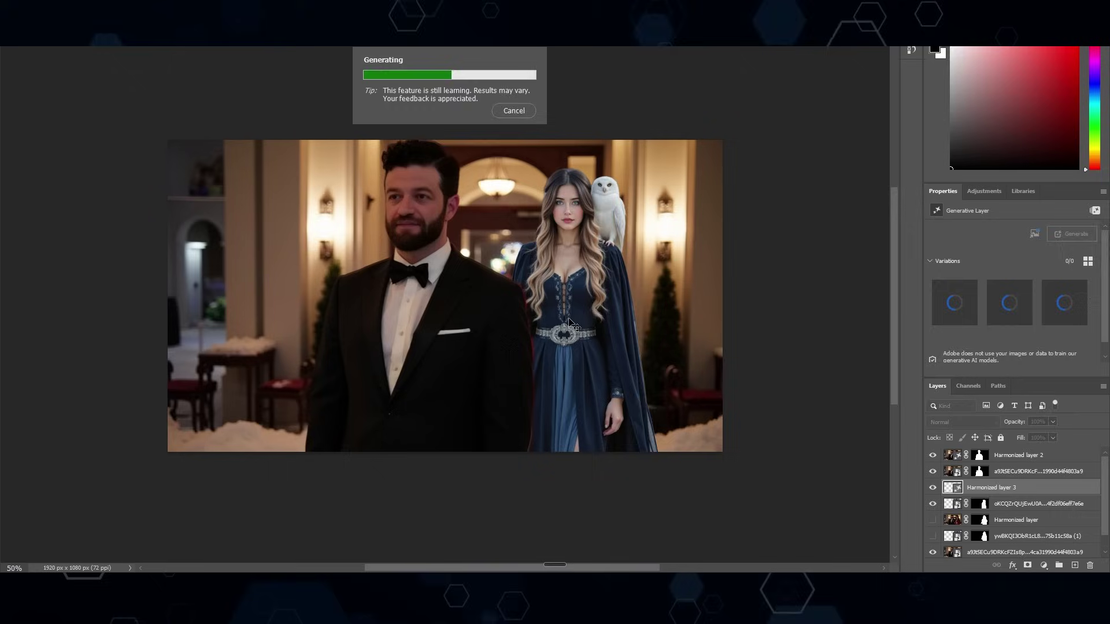
left_click(510, 213)
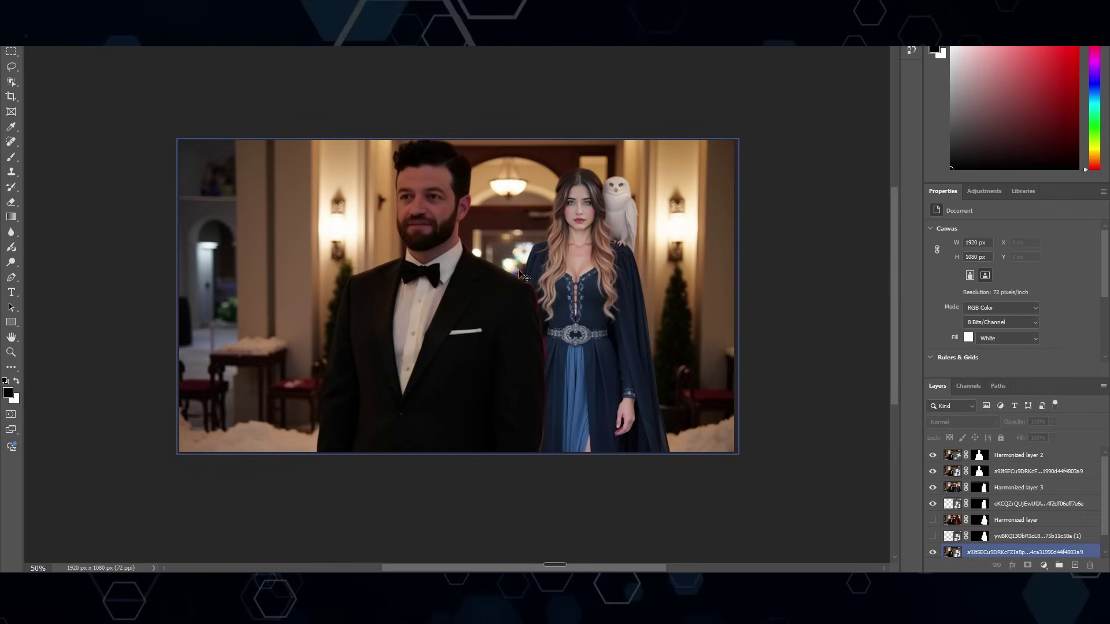
left_click(520, 276)
left_click(176, 509)
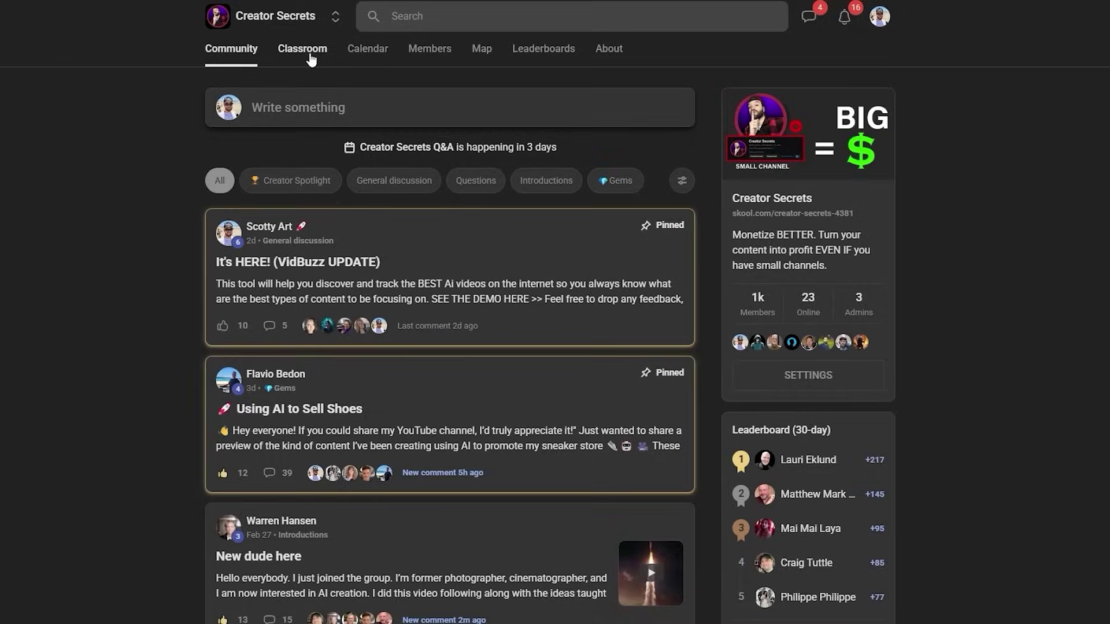
Switch to the Creator Secrets community on Skool and open the START HERE course in its classroom
left_click(311, 58)
left_click(263, 165)
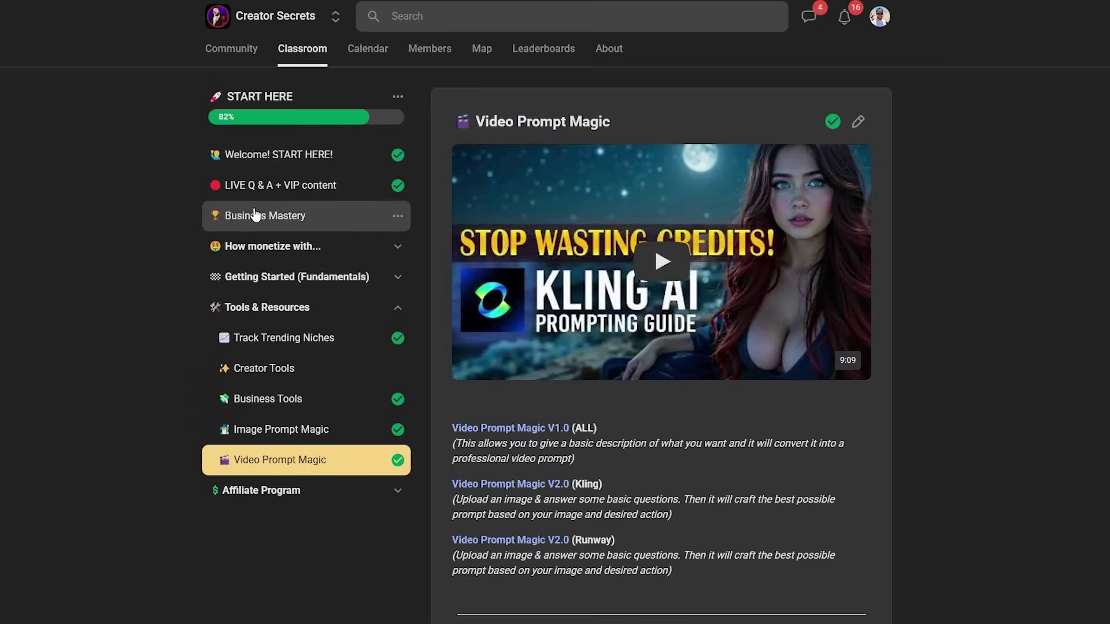
left_click(264, 186)
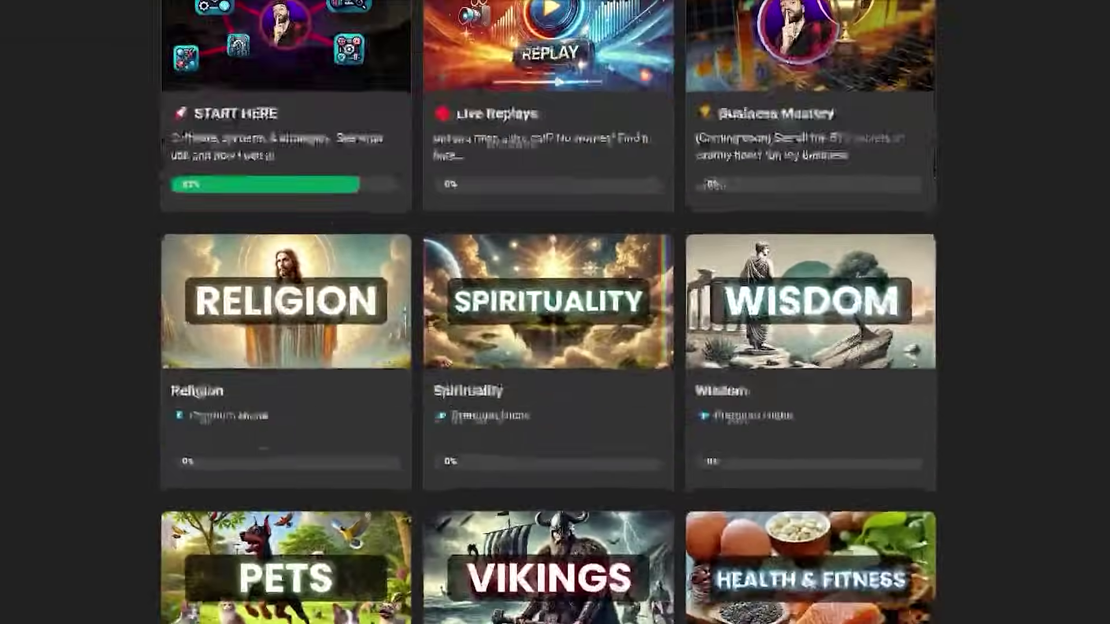
Browse the classroom's premium niche courses, from Religion and AI Influencer down to Wisdom, Vikings and Adorable
scroll(548, 312, "down", 5)
left_click_drag(670, 266, 538, 263)
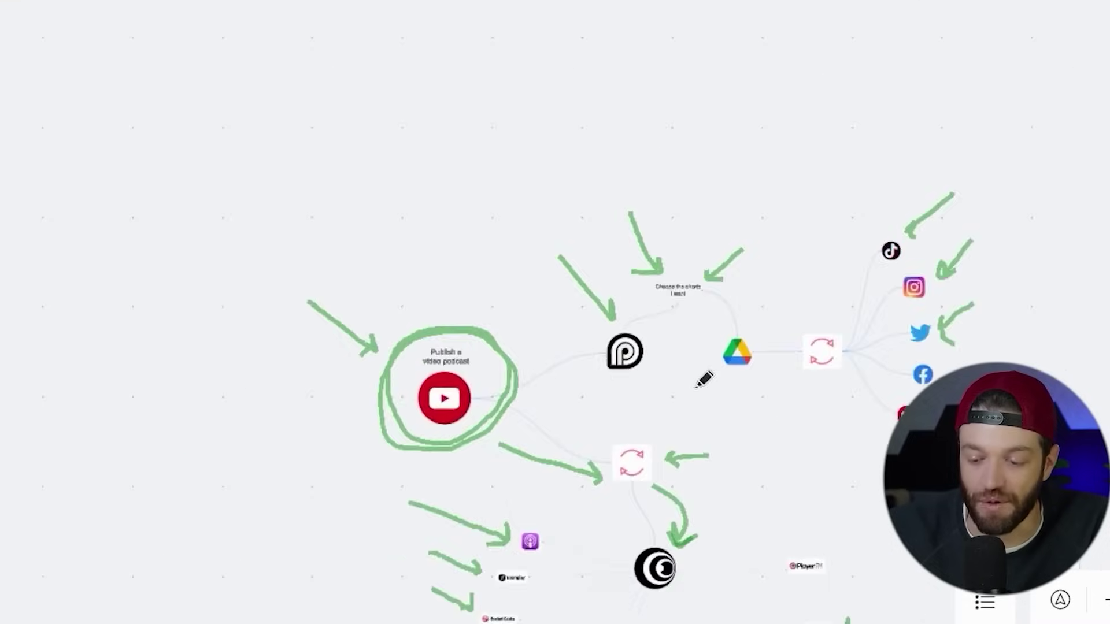
left_click_drag(737, 446, 515, 188)
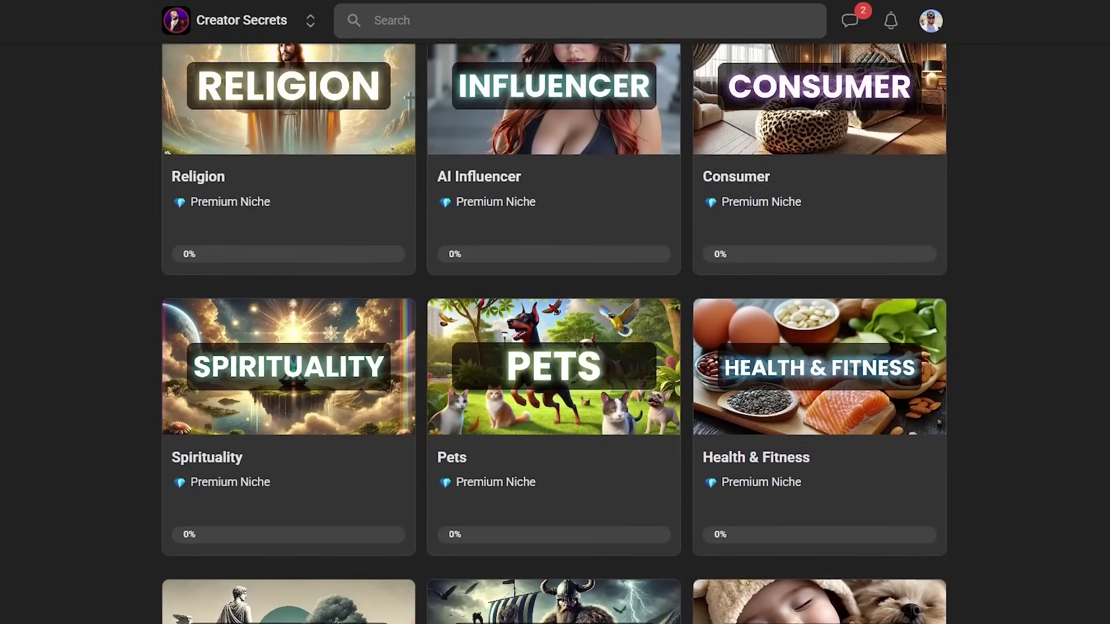
scroll(554, 324, "down", 1)
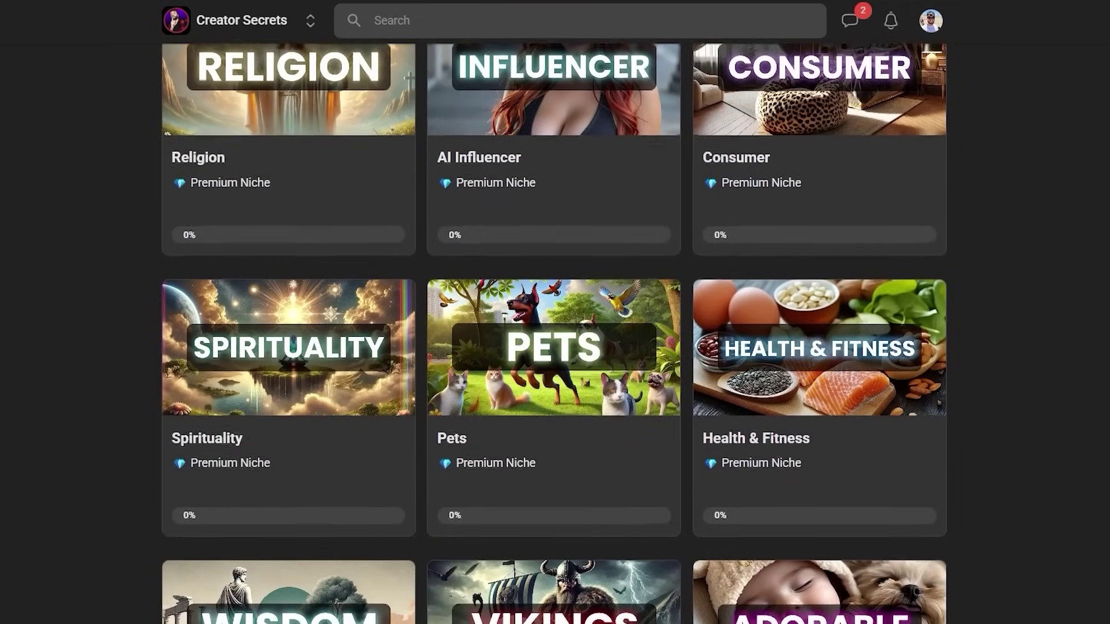
scroll(554, 333, "down", 2)
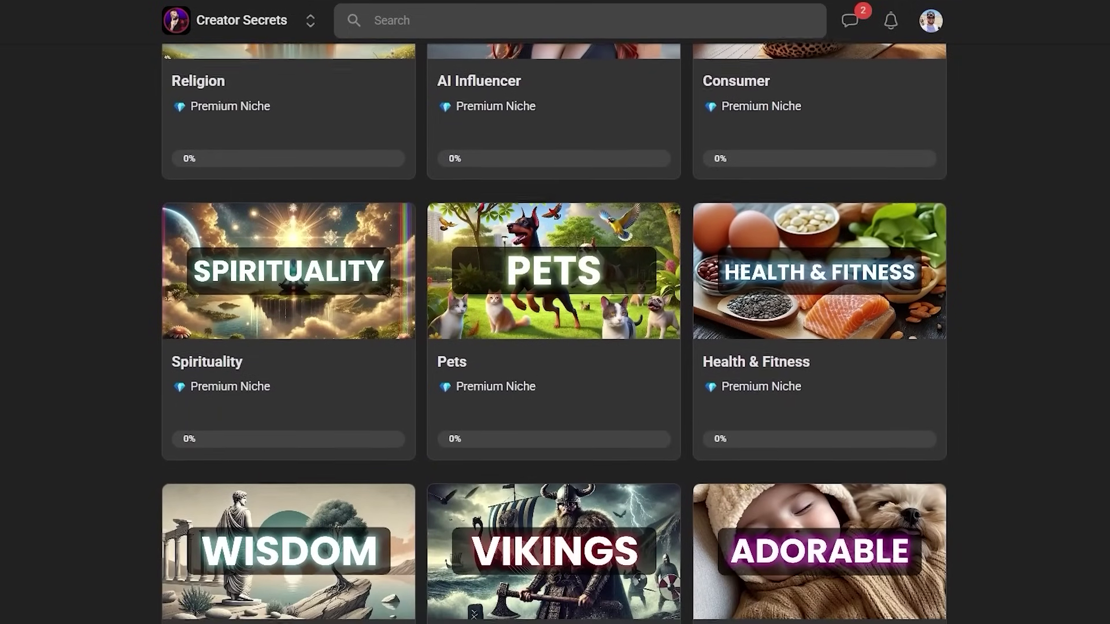
scroll(554, 333, "down", 1)
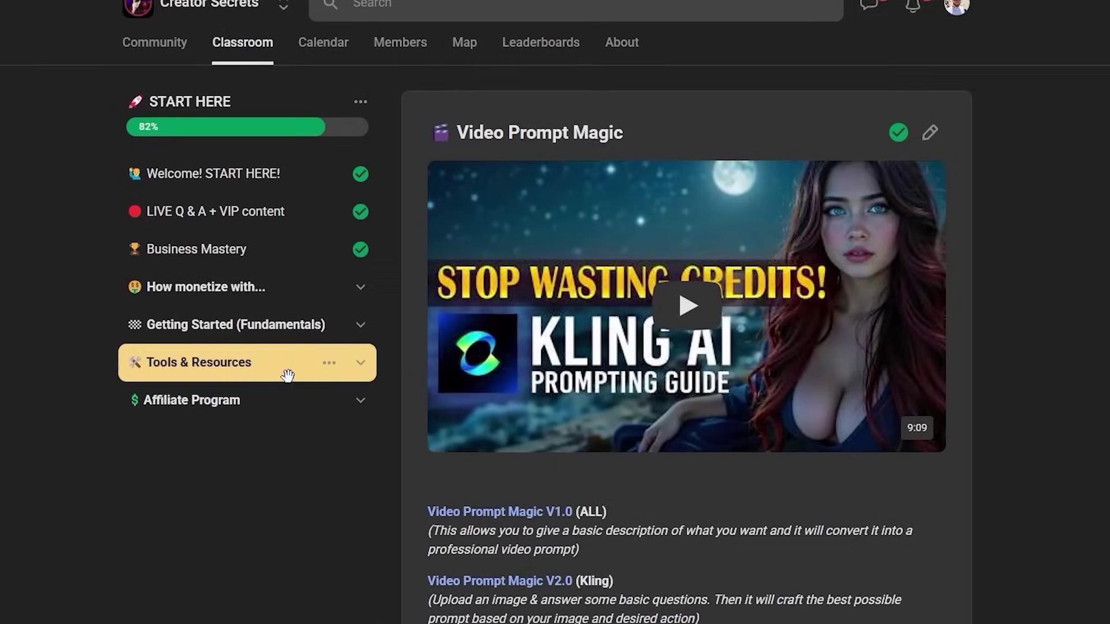
Expand the Tools & Resources section of the START HERE course to show its lessons
left_click(355, 372)
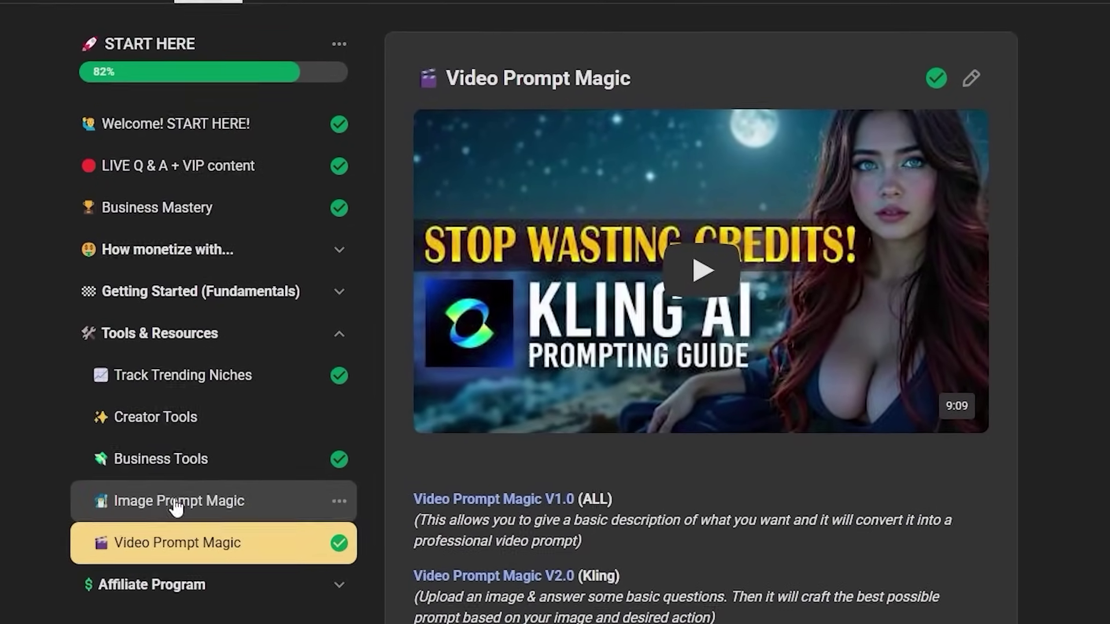